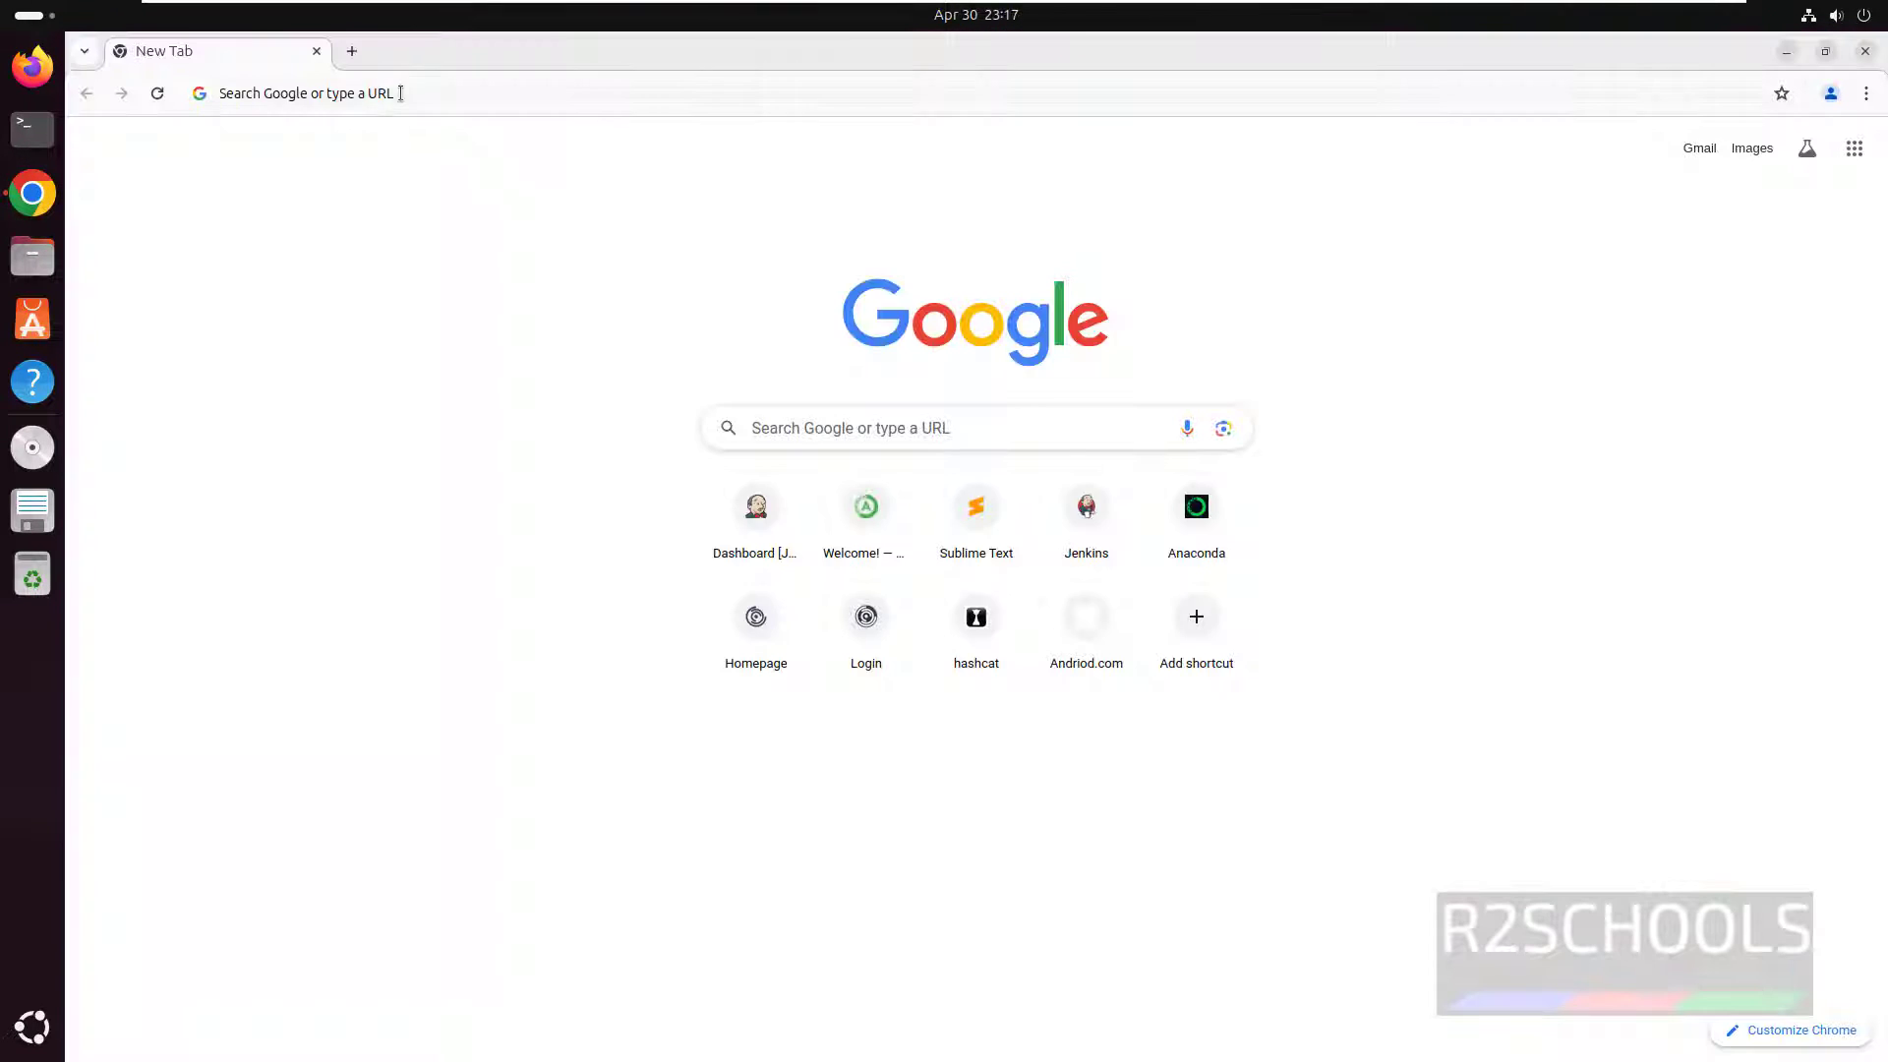
- Open code.visualstudio.com in a new Chrome tab
{"action": "left_click", "coordinate": [400, 89]}
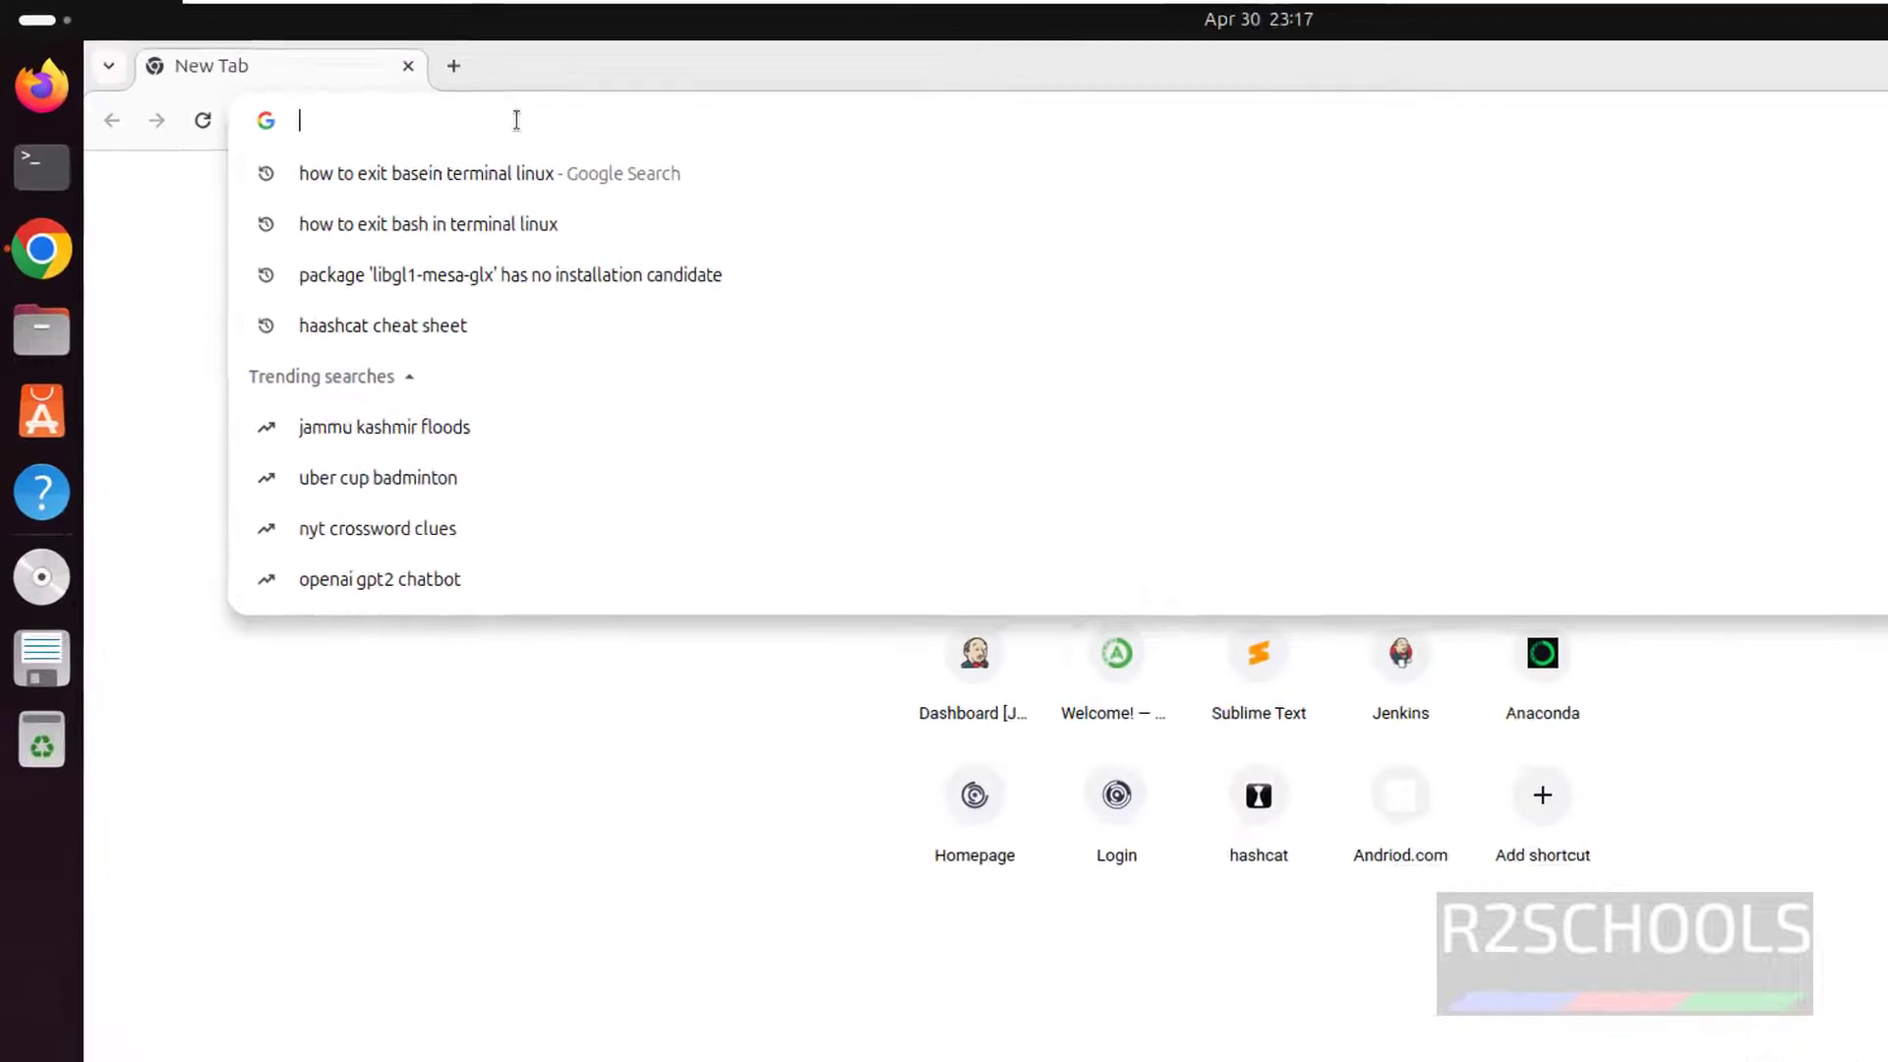
{"action": "type", "text": "code.vi"}
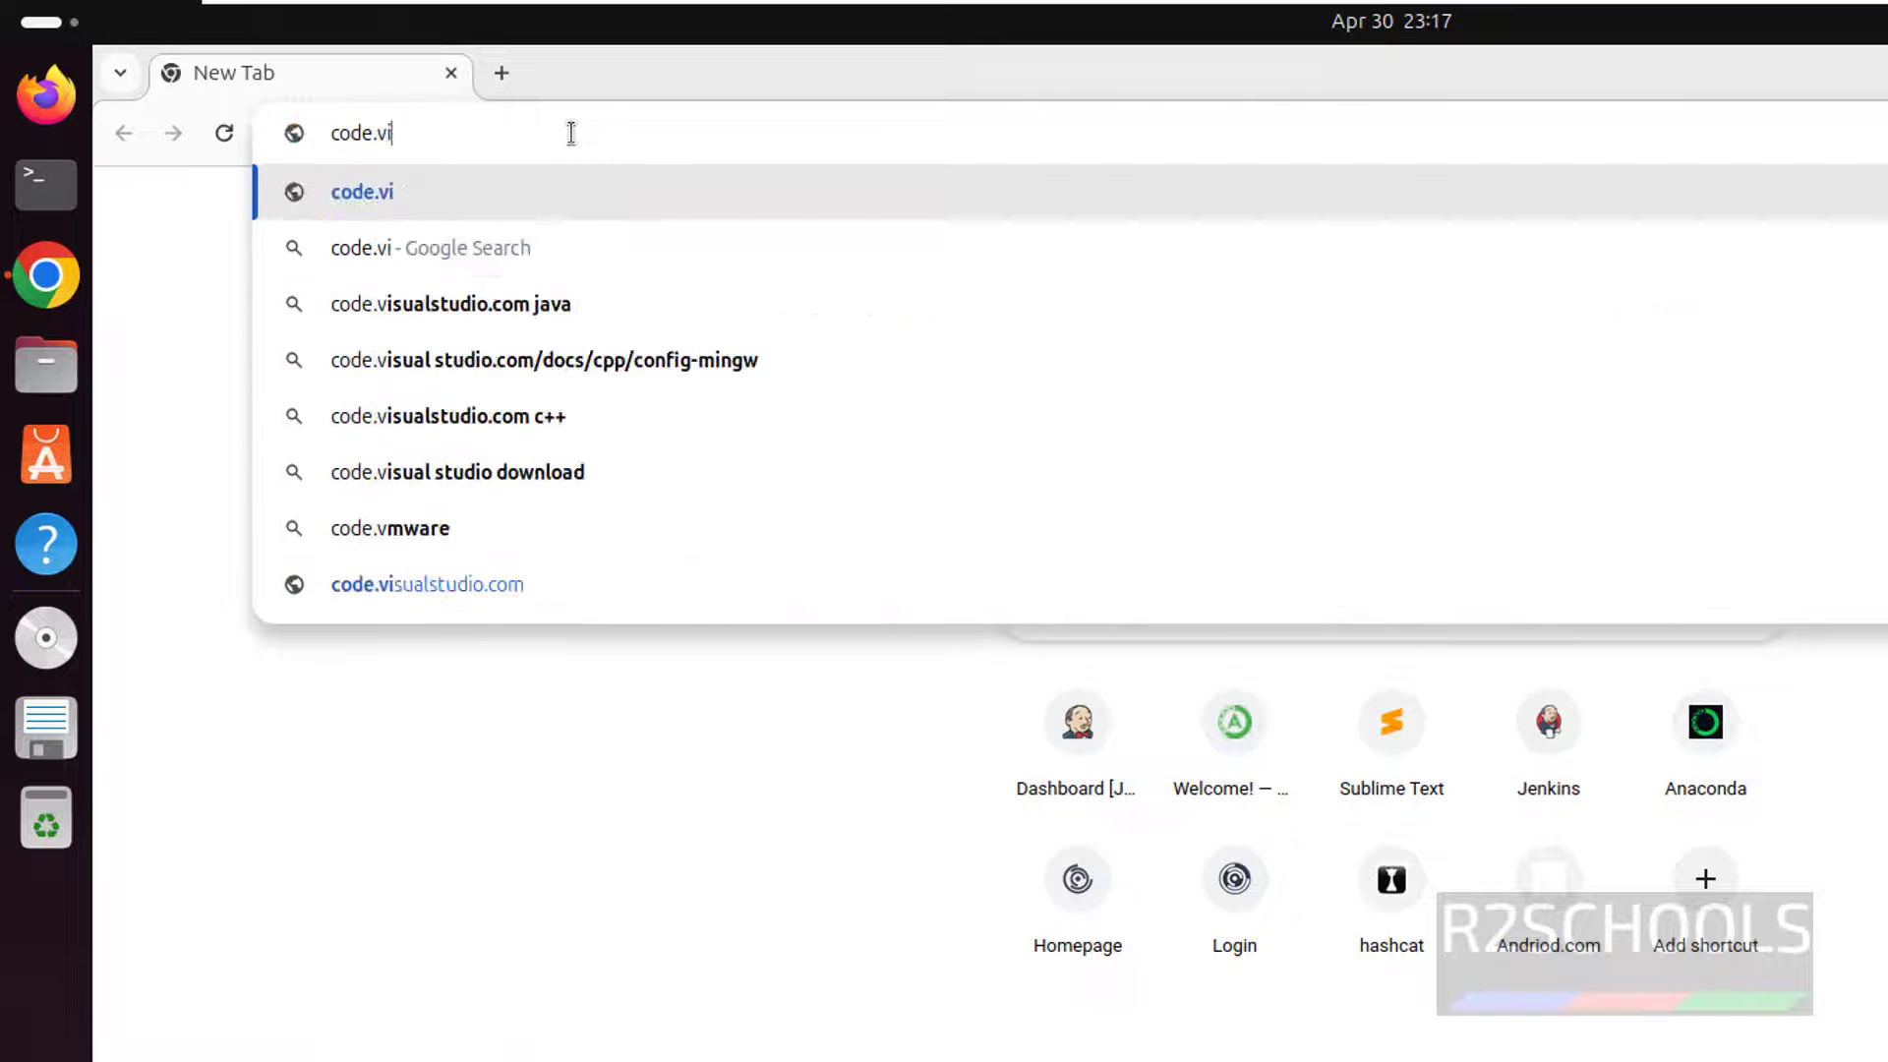
{"action": "type", "text": "sual"}
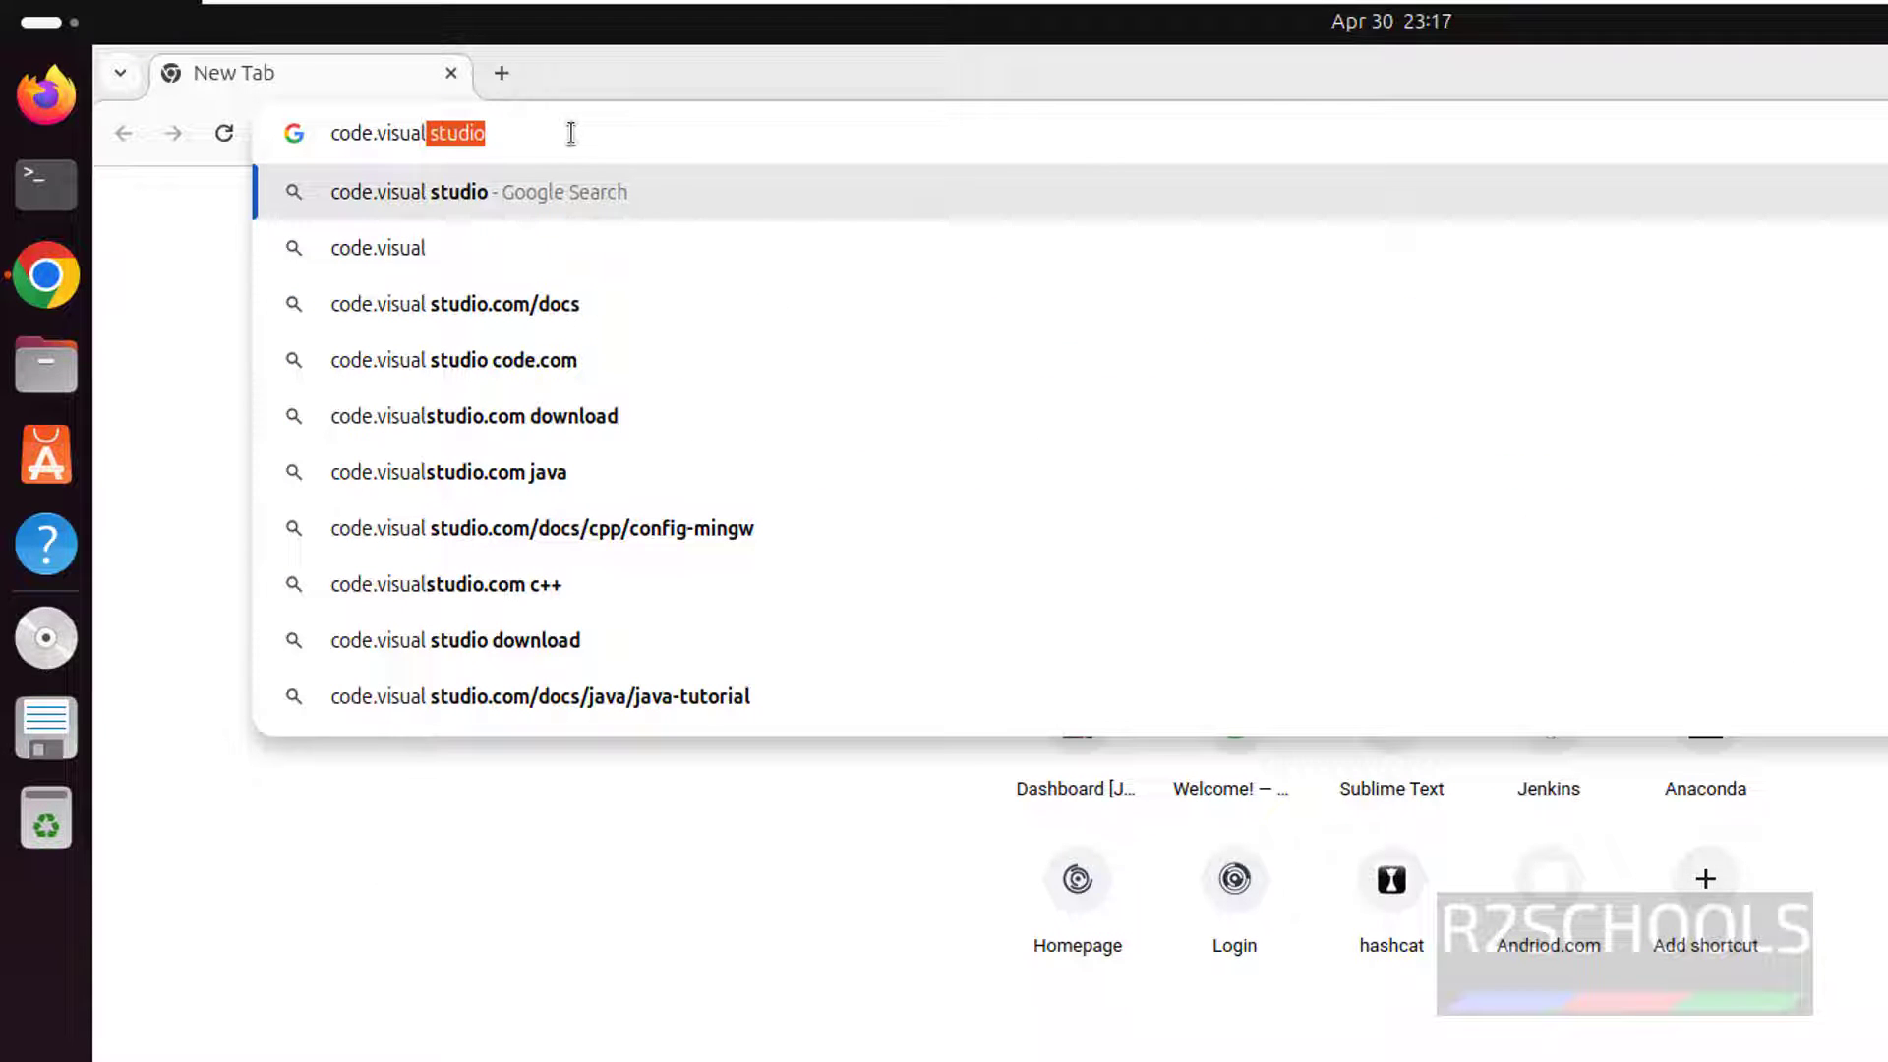
{"action": "type", "text": "studio.com"}
{"action": "key", "text": "Return"}
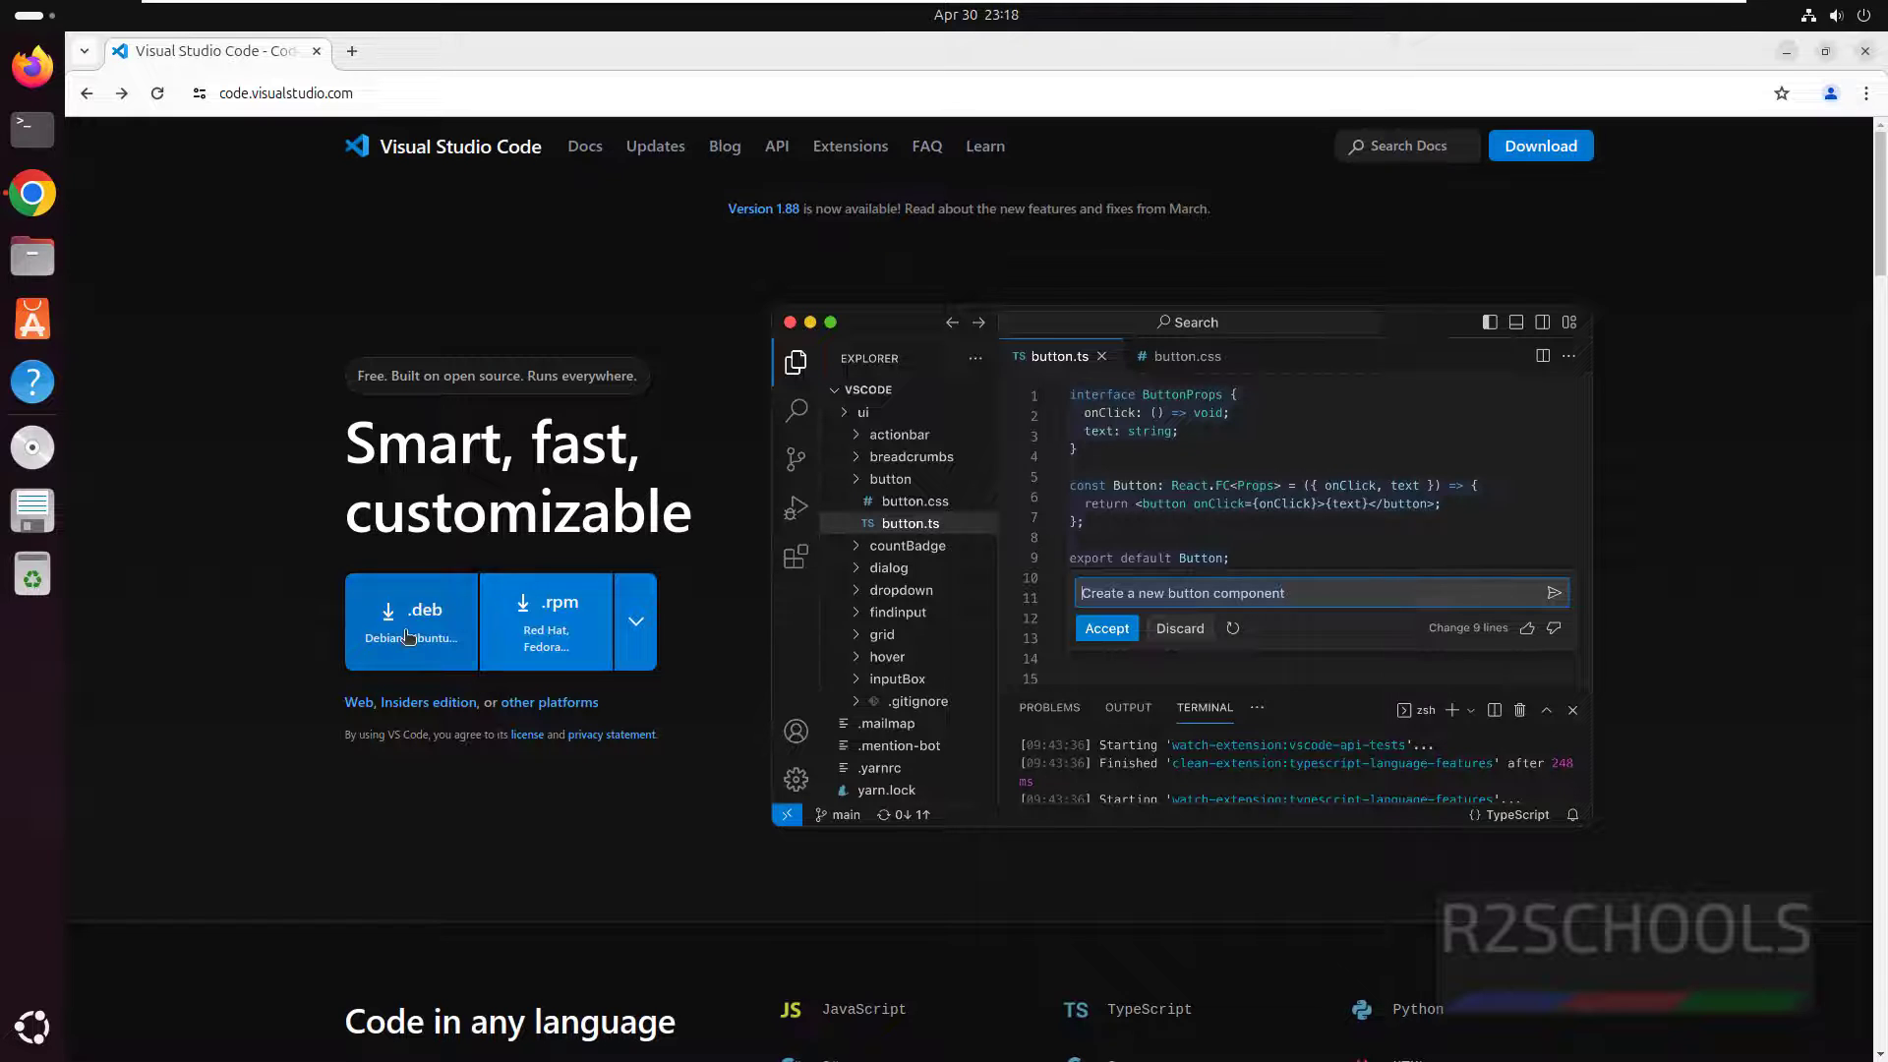
- Download the VS Code .deb (Debian, Ubuntu) package and check its download progress
{"action": "left_click", "coordinate": [1534, 145]}
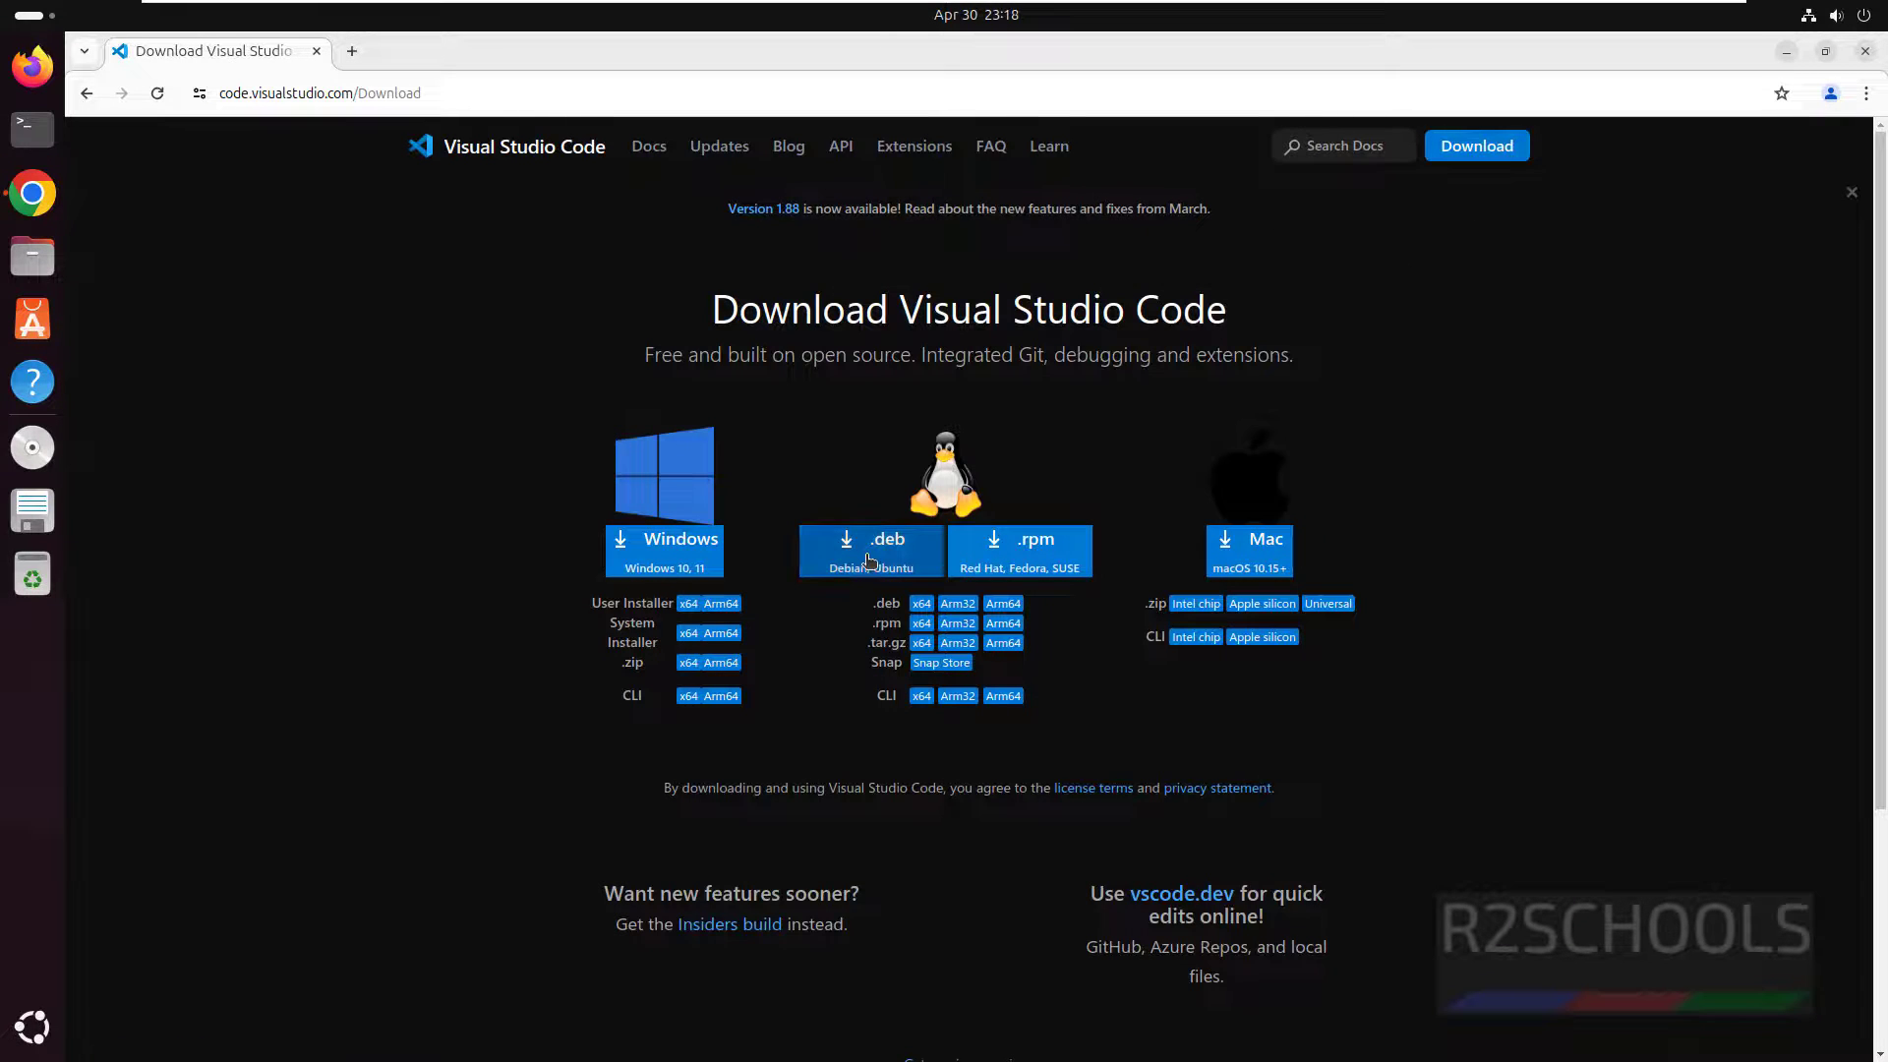
{"action": "left_click", "coordinate": [868, 561]}
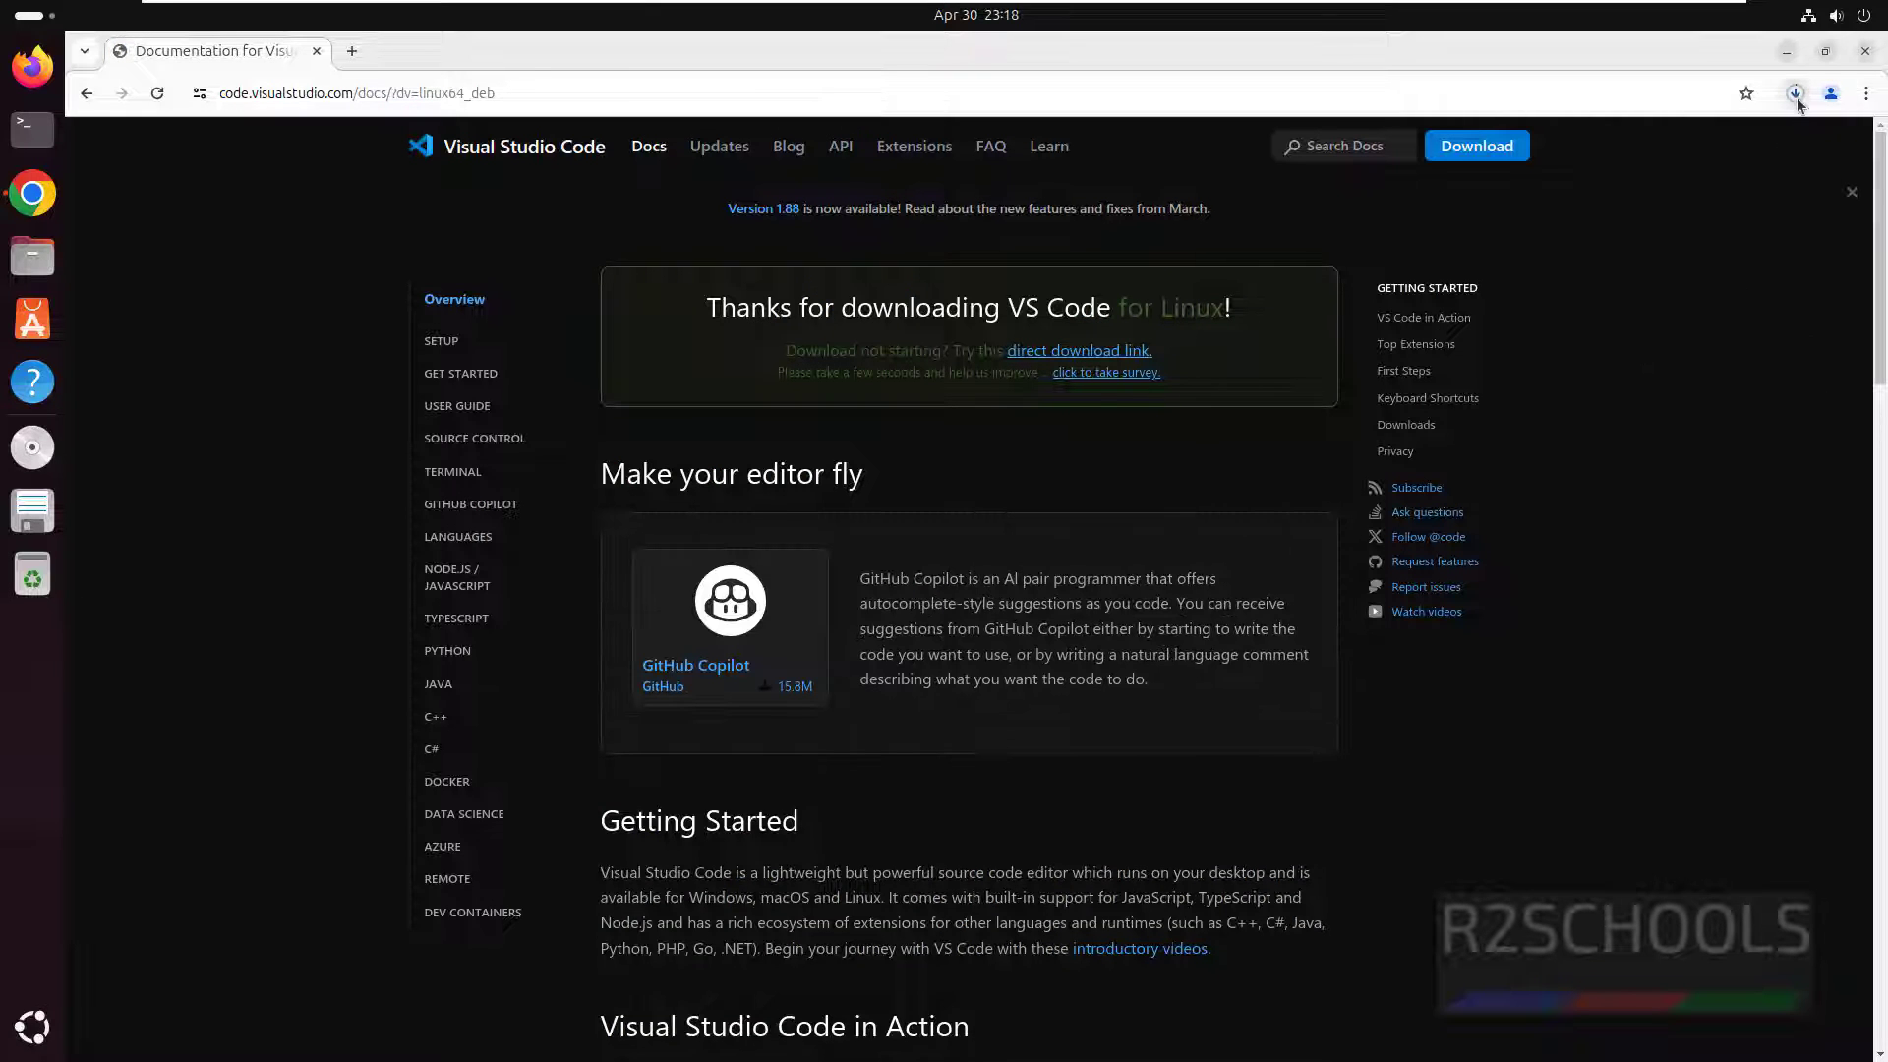
{"action": "left_click", "coordinate": [1796, 93]}
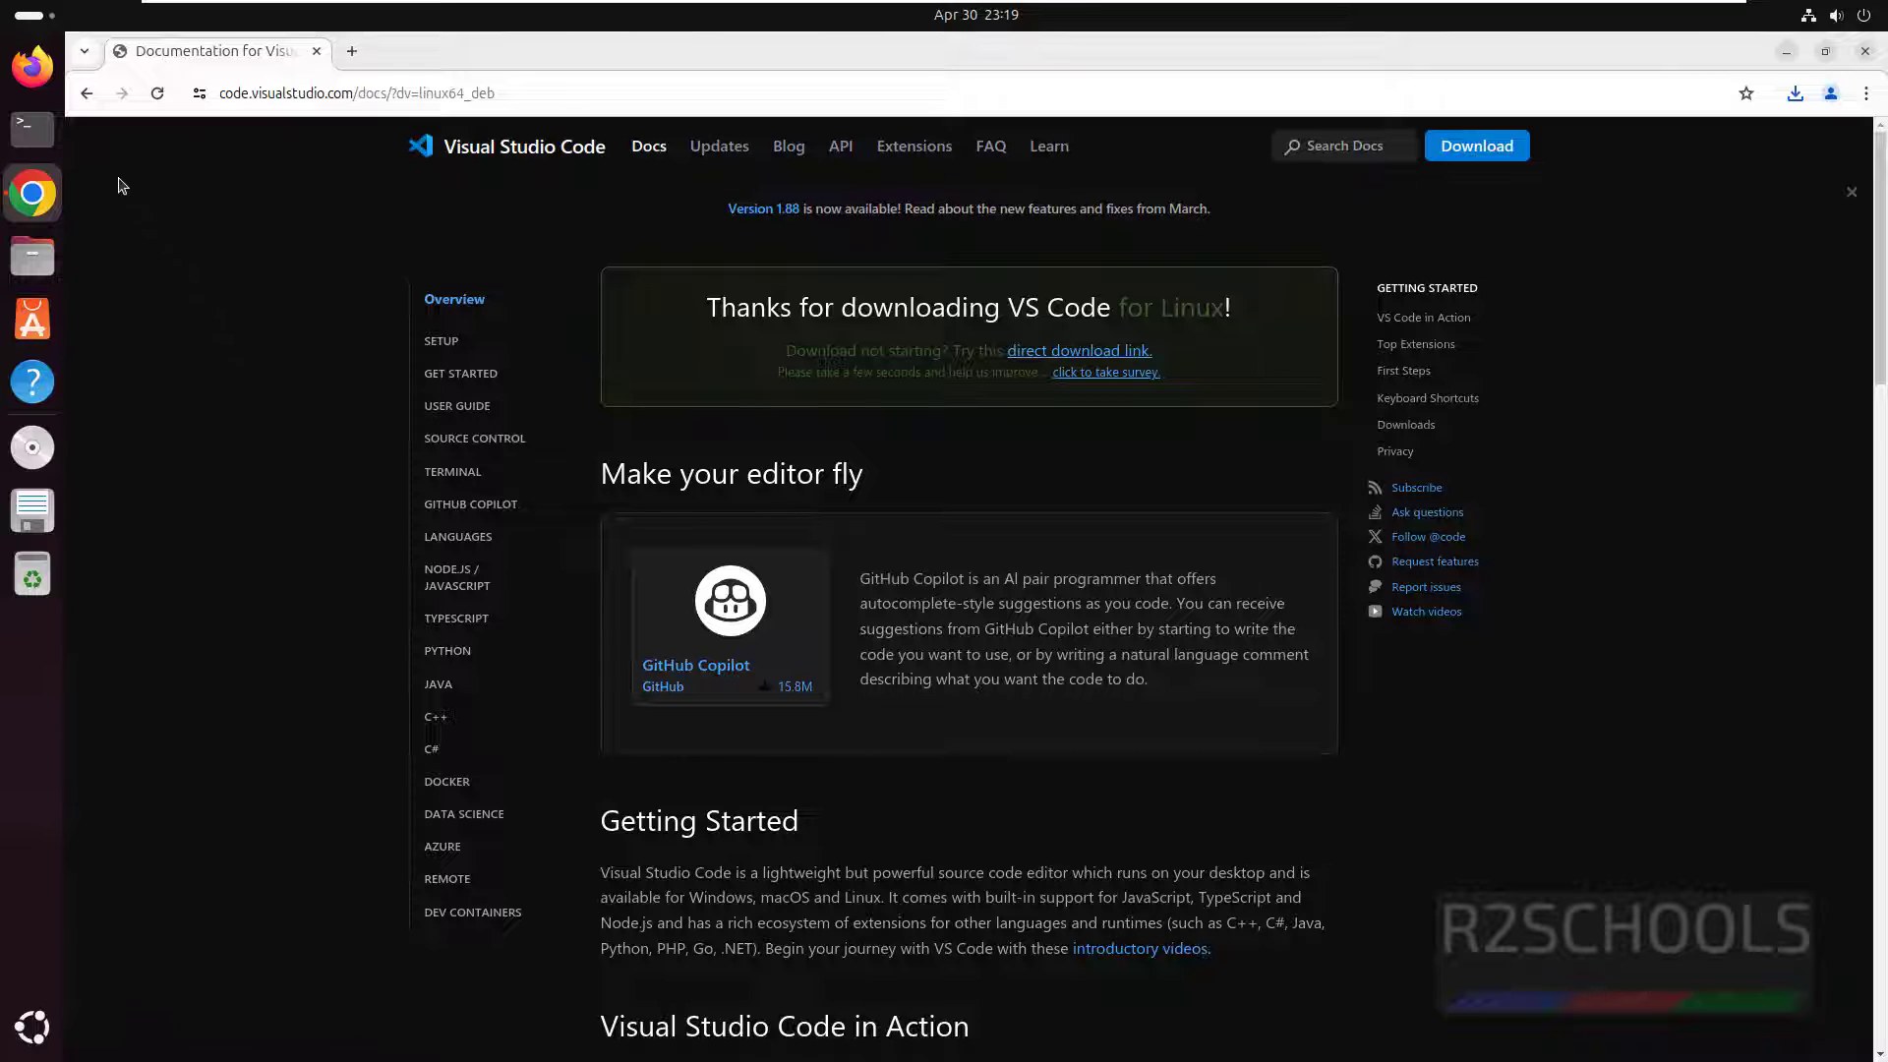
- Open a terminal, change into the Downloads folder and list its files
{"action": "left_click", "coordinate": [33, 127]}
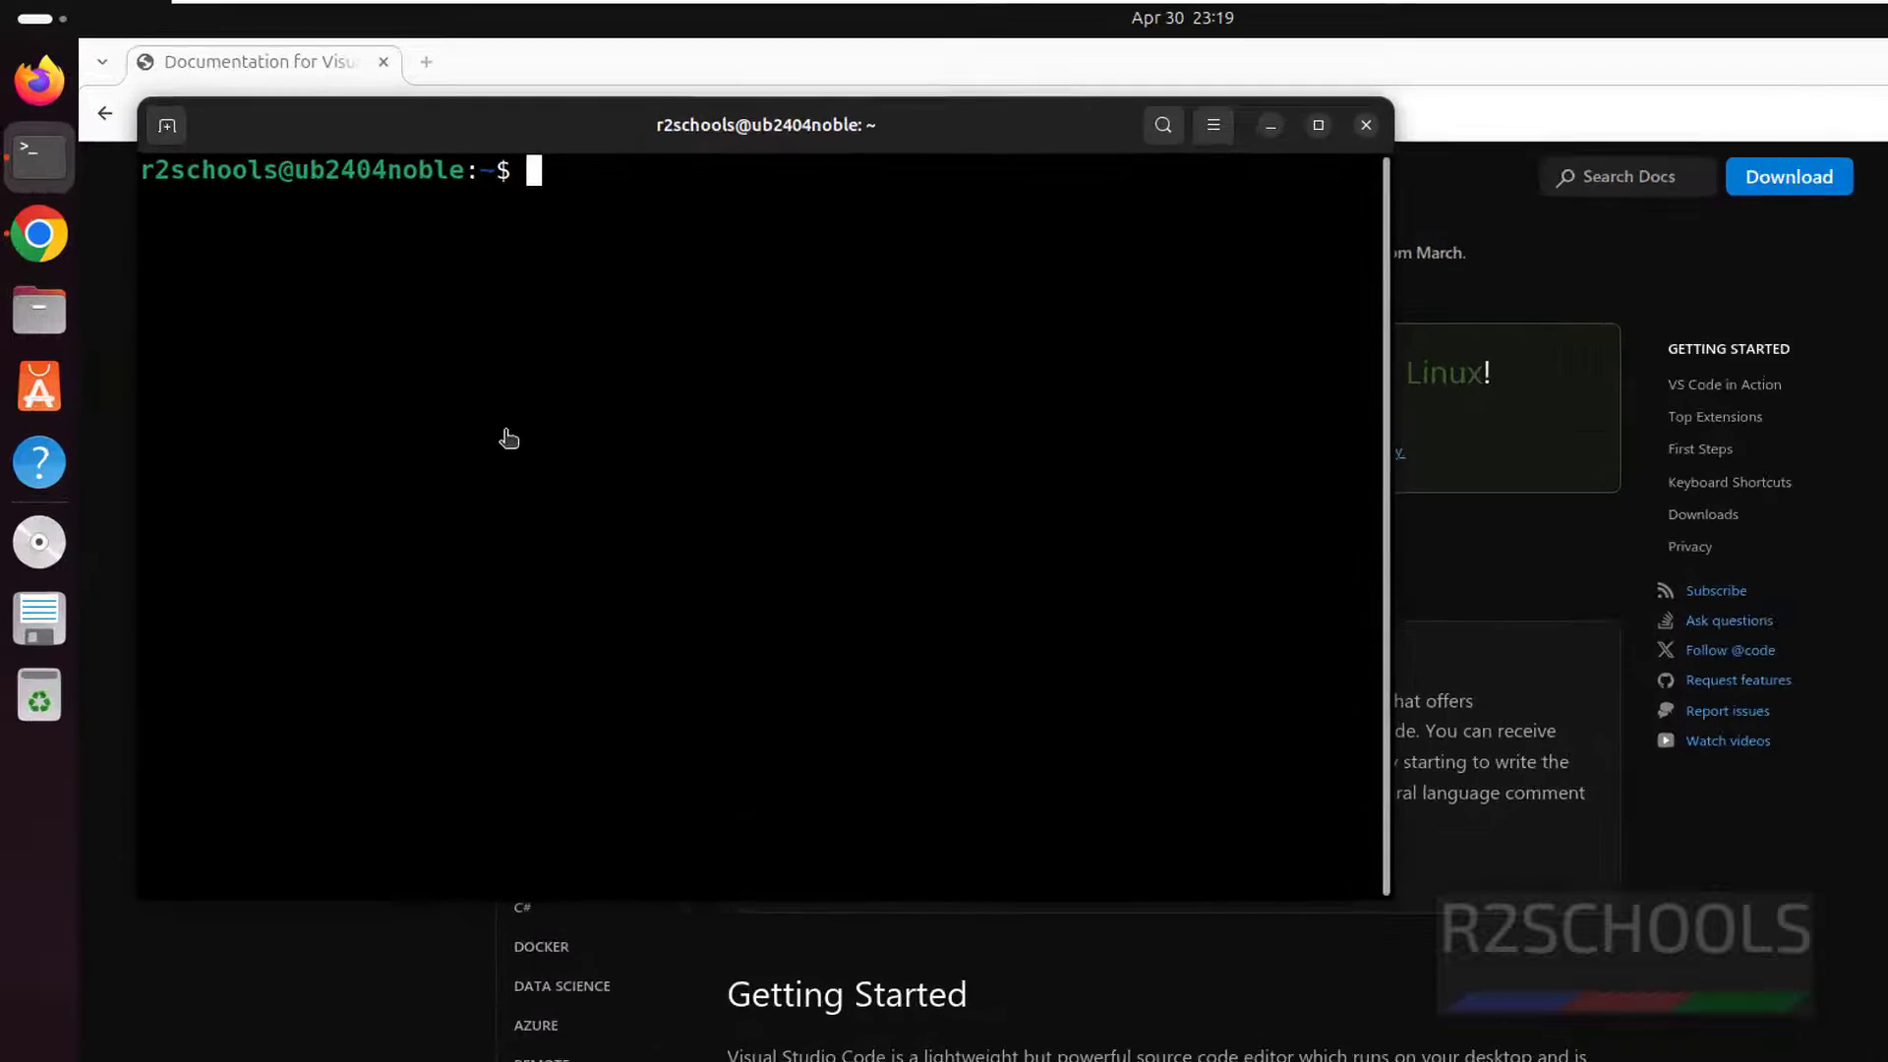
{"action": "type", "text": "cd Do"}
{"action": "key", "text": "Tab"}
{"action": "key", "text": "Return"}
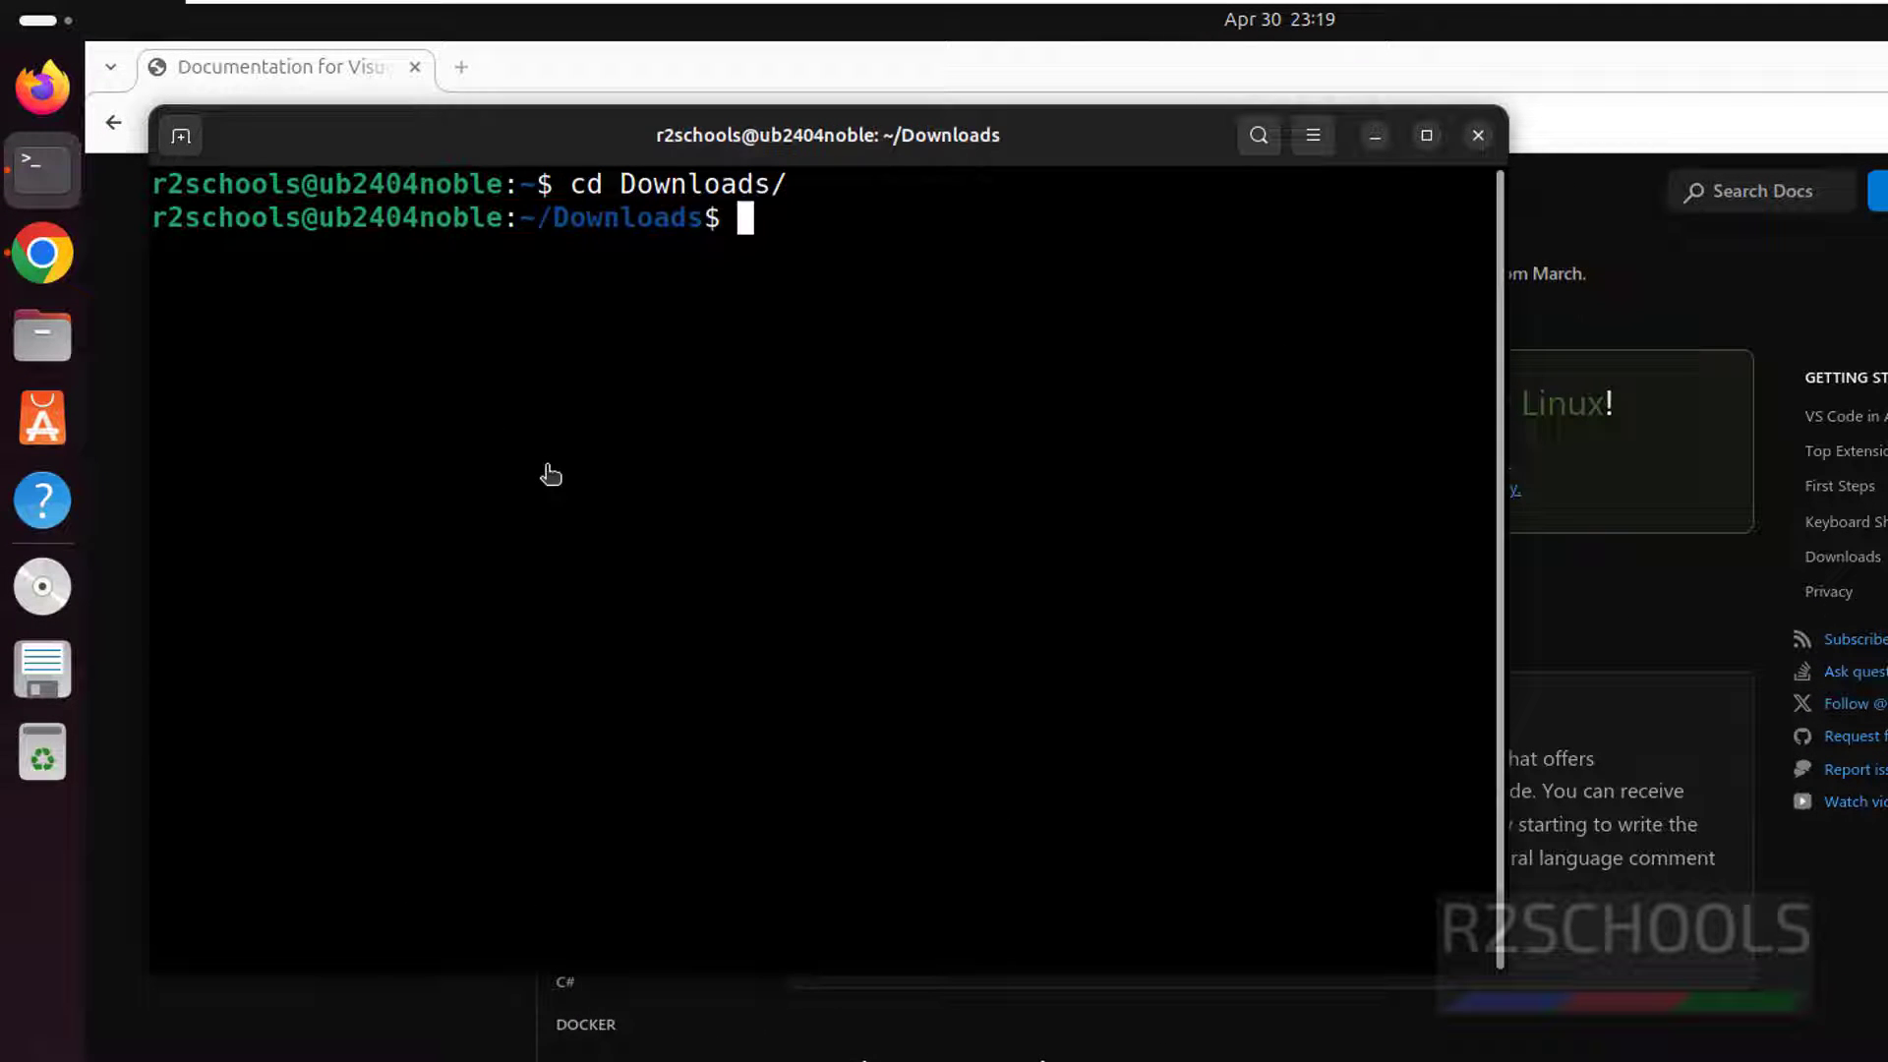
{"action": "type", "text": "ls"}
{"action": "key", "text": "Return"}
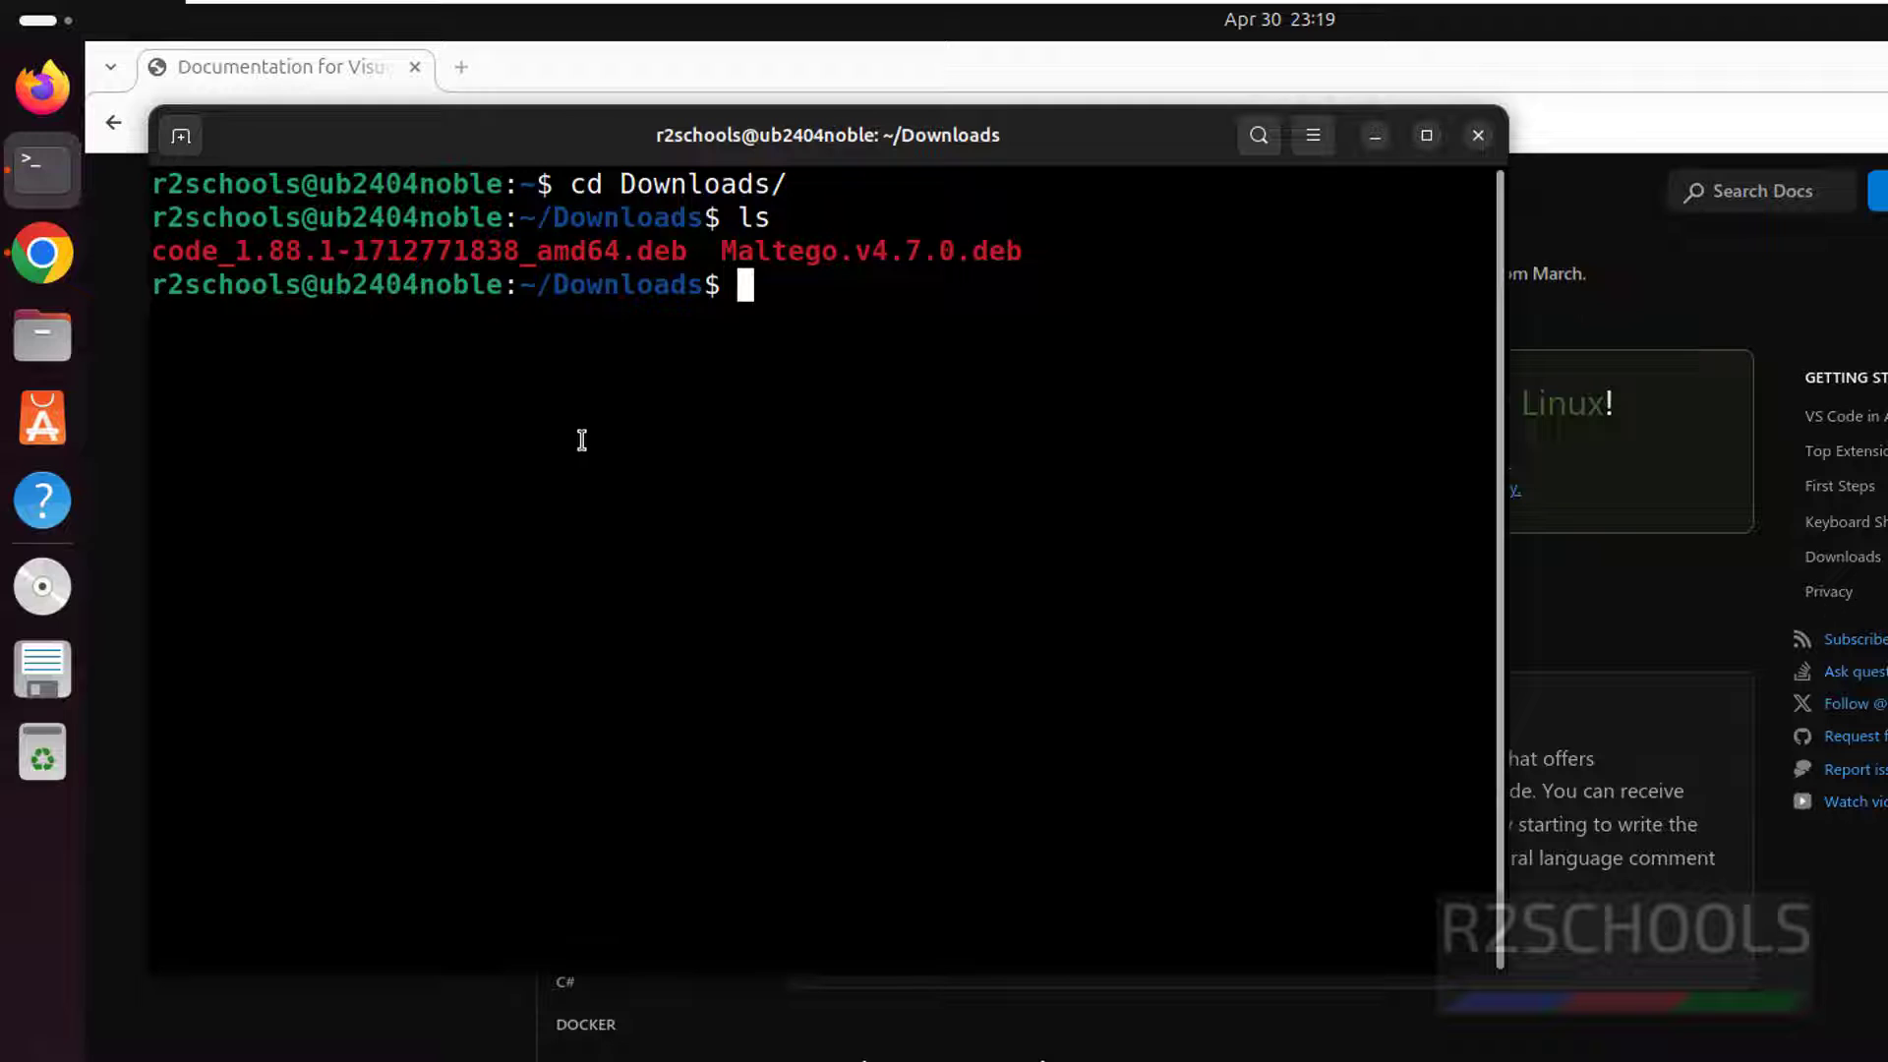
- Delete Maltego.v4.7.0.deb and list the Downloads folder again
{"action": "double_click", "coordinate": [924, 252]}
{"action": "type", "text": "rm M"}
{"action": "key", "text": "Tab"}
{"action": "key", "text": "Return"}
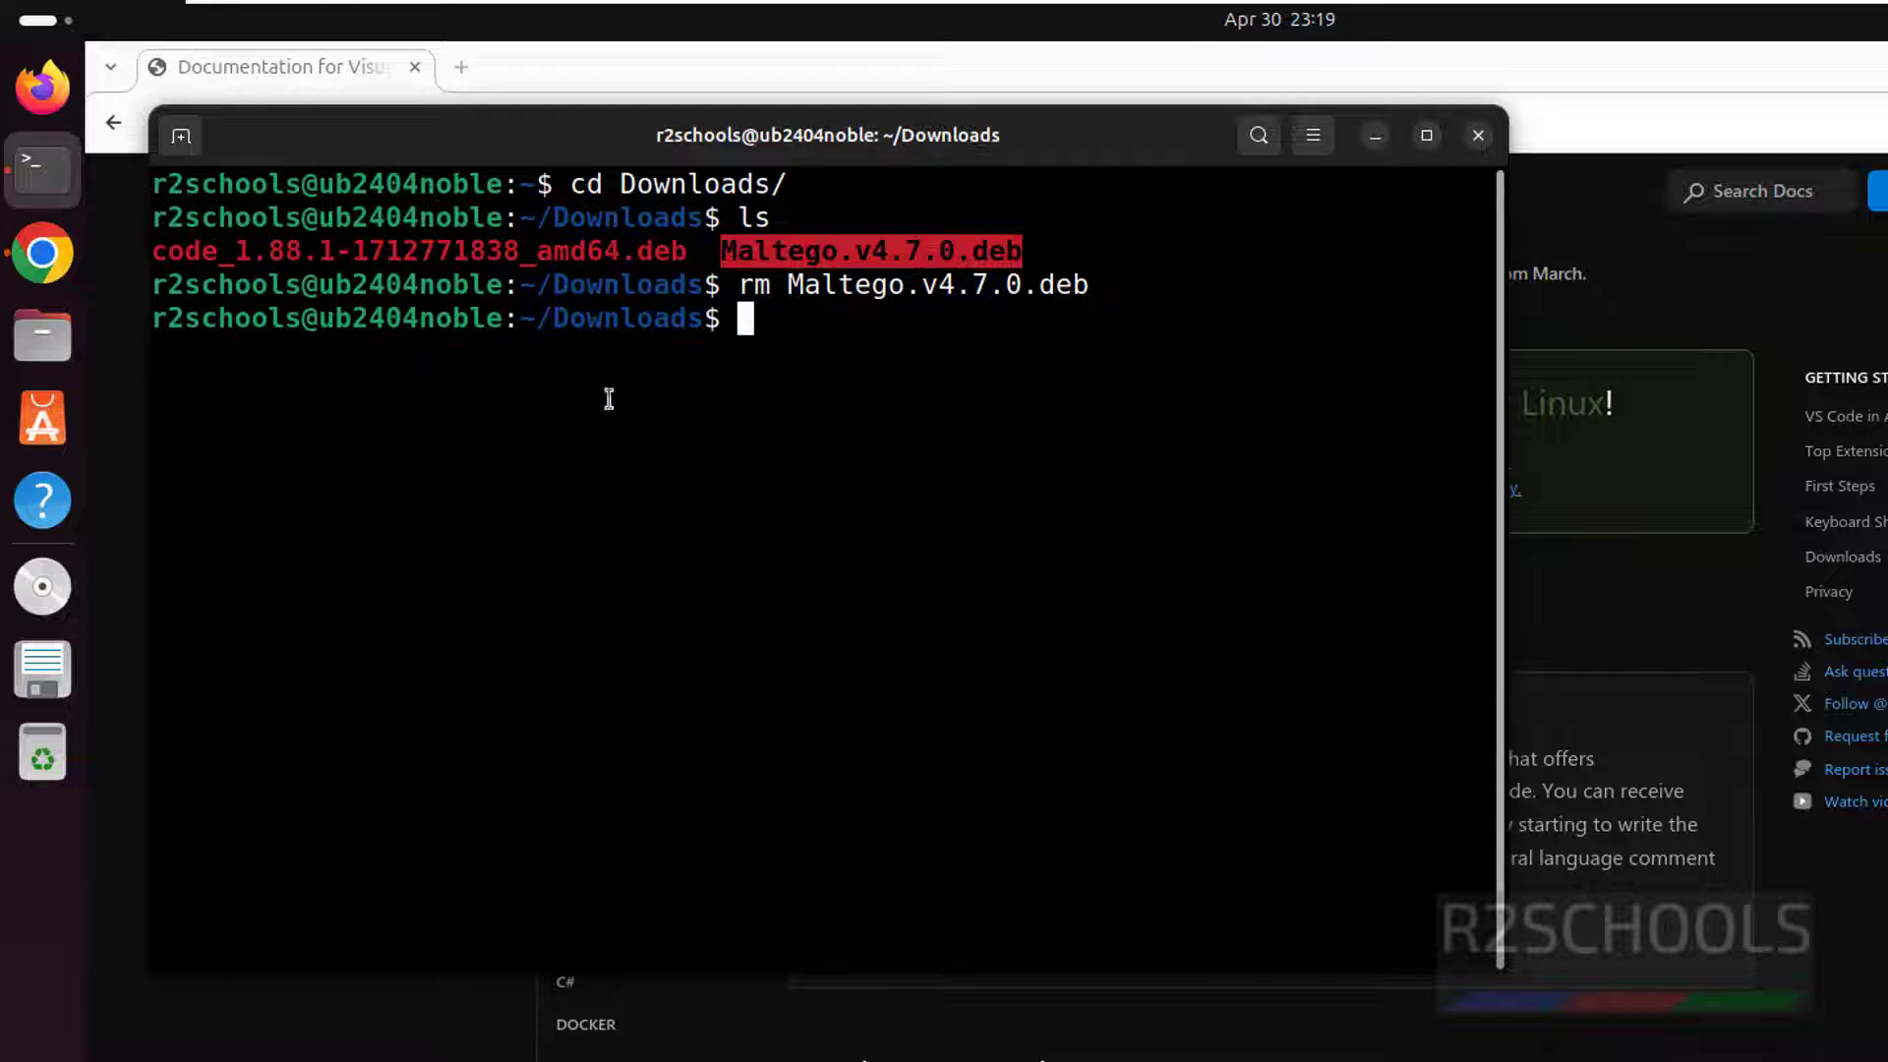
{"action": "type", "text": "ls"}
{"action": "key", "text": "Return"}
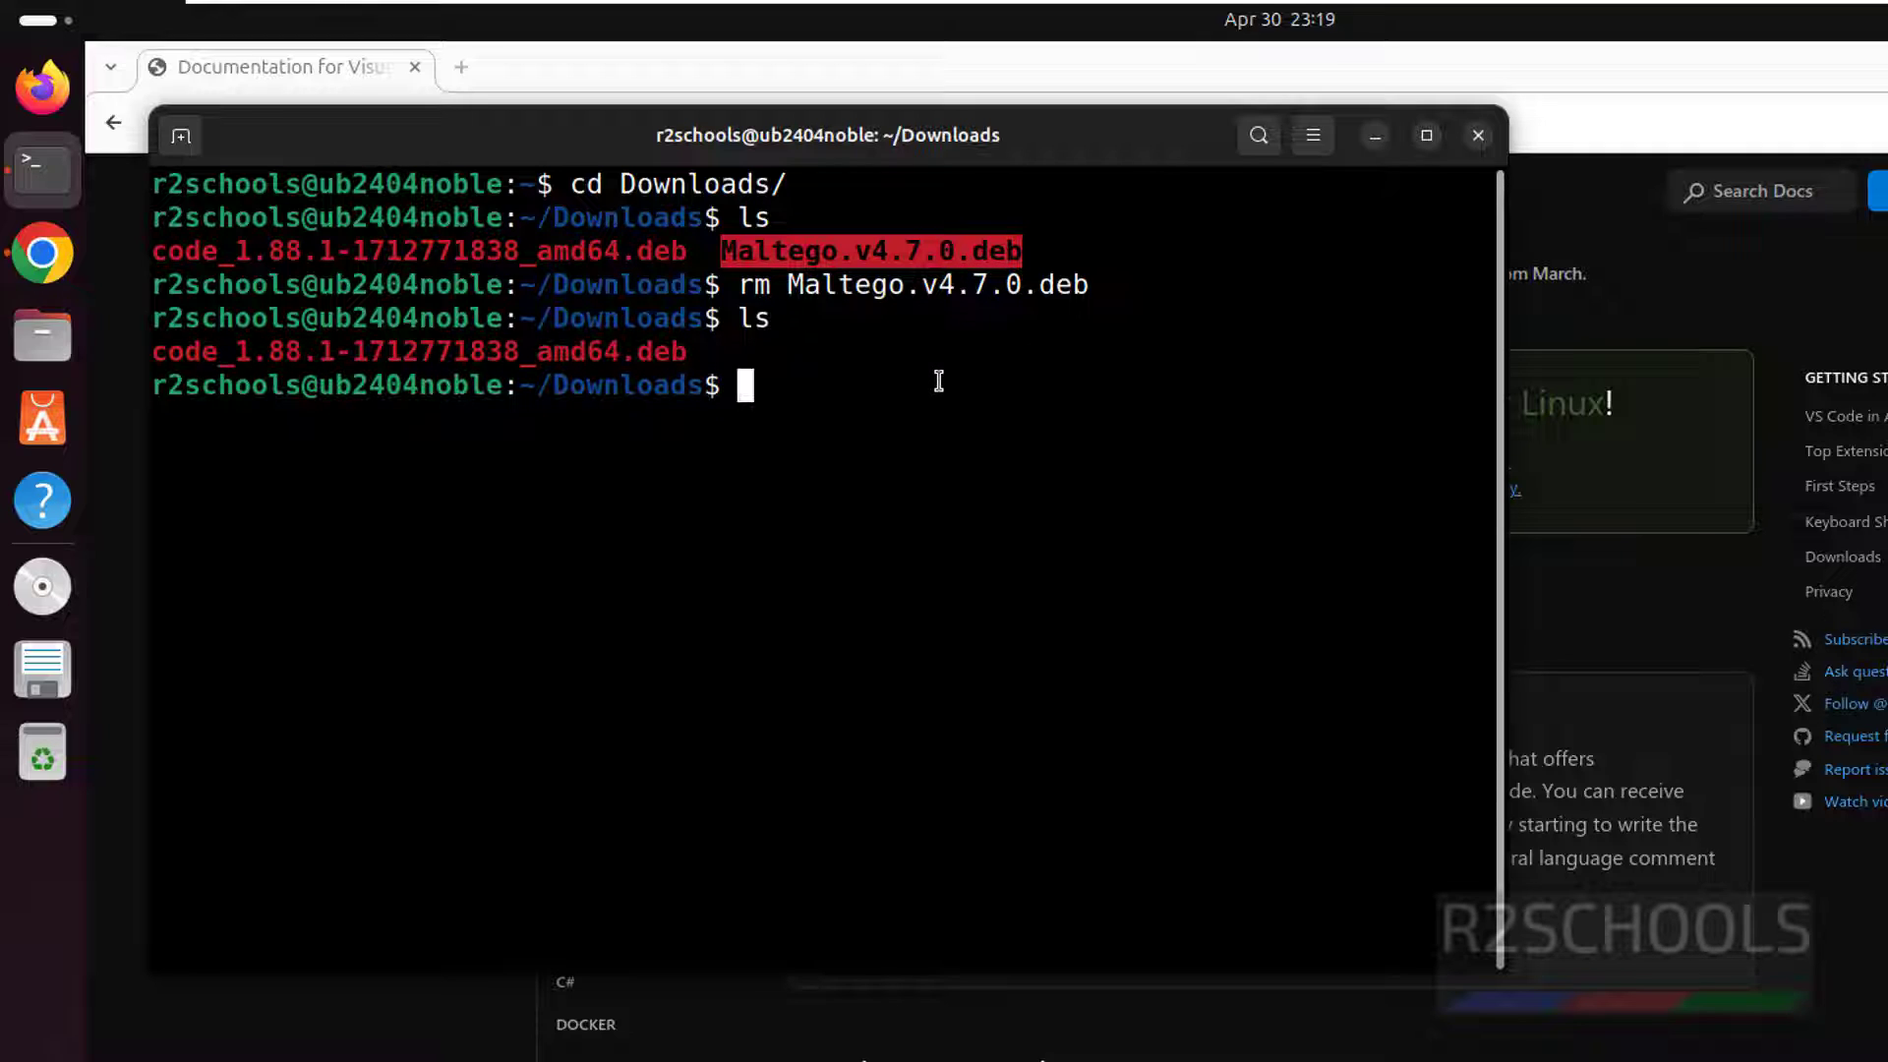
{"action": "type", "text": "sudo dpkg -i code"}
{"action": "key", "text": "Tab"}
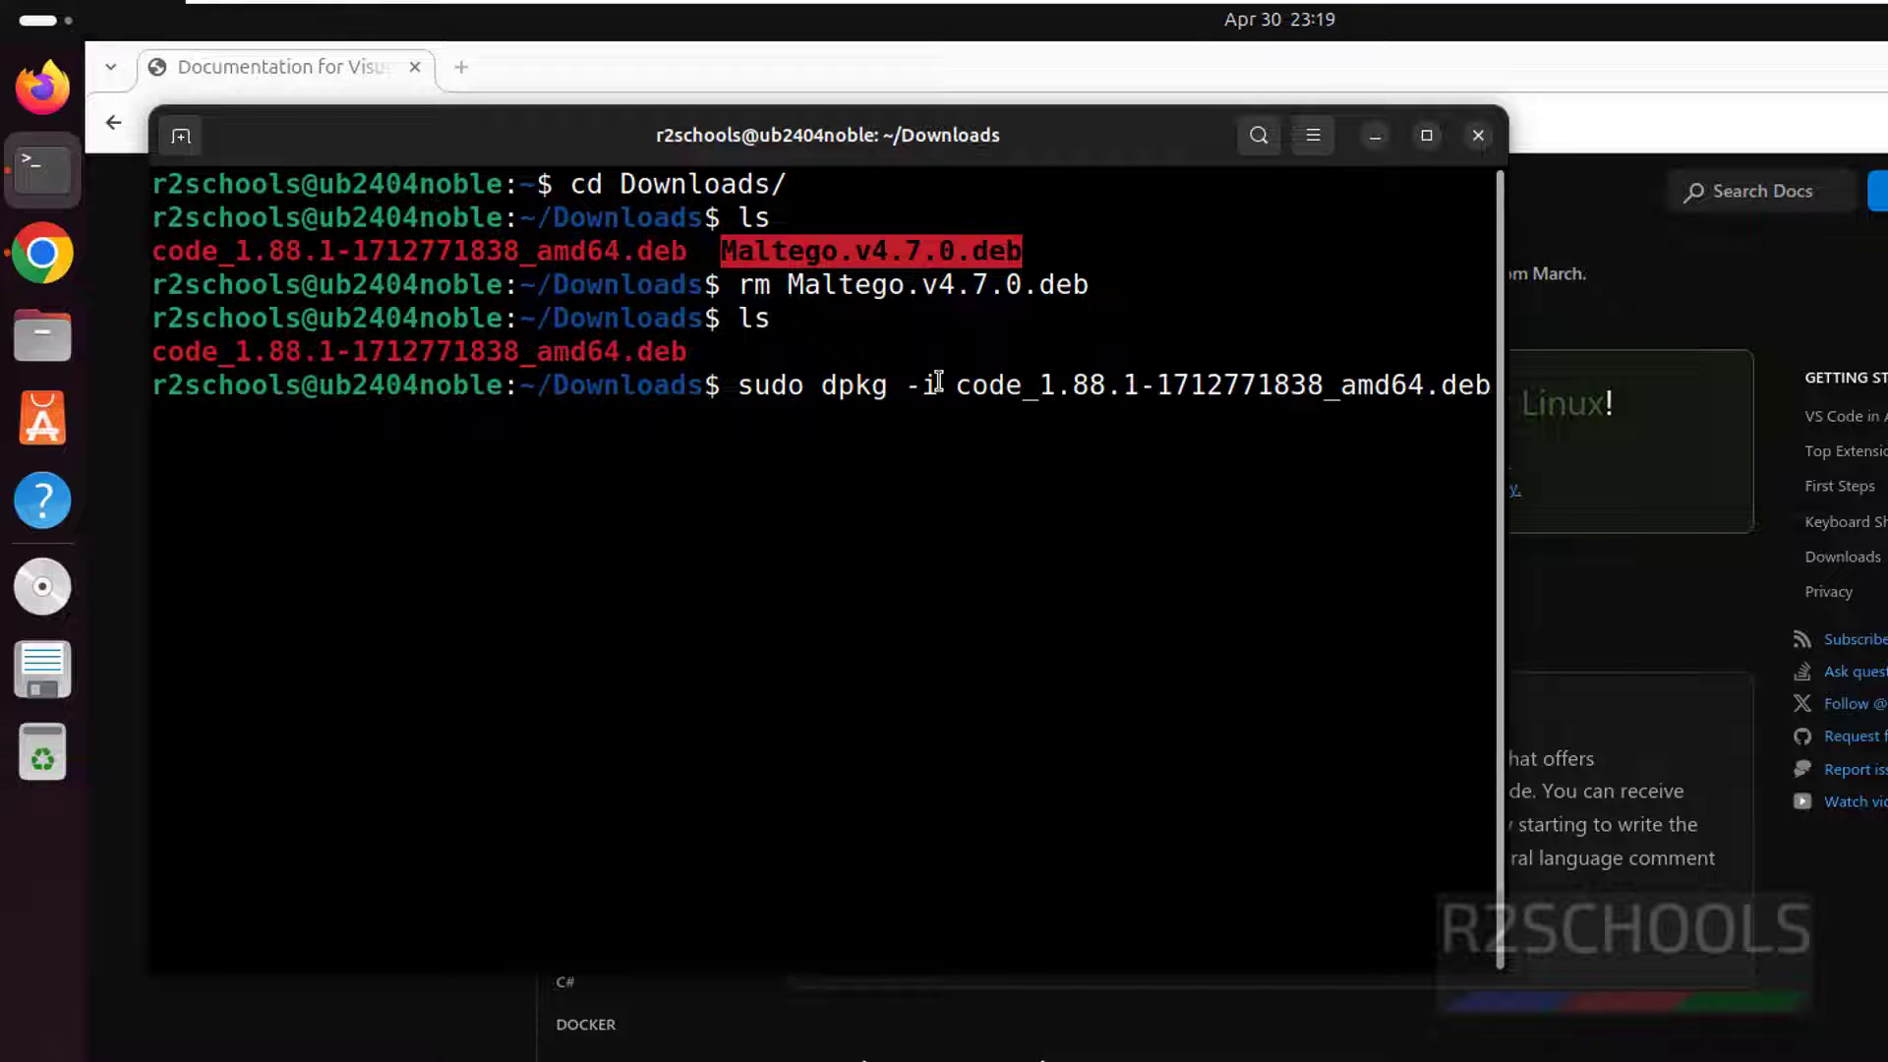
{"action": "key", "text": "Return"}
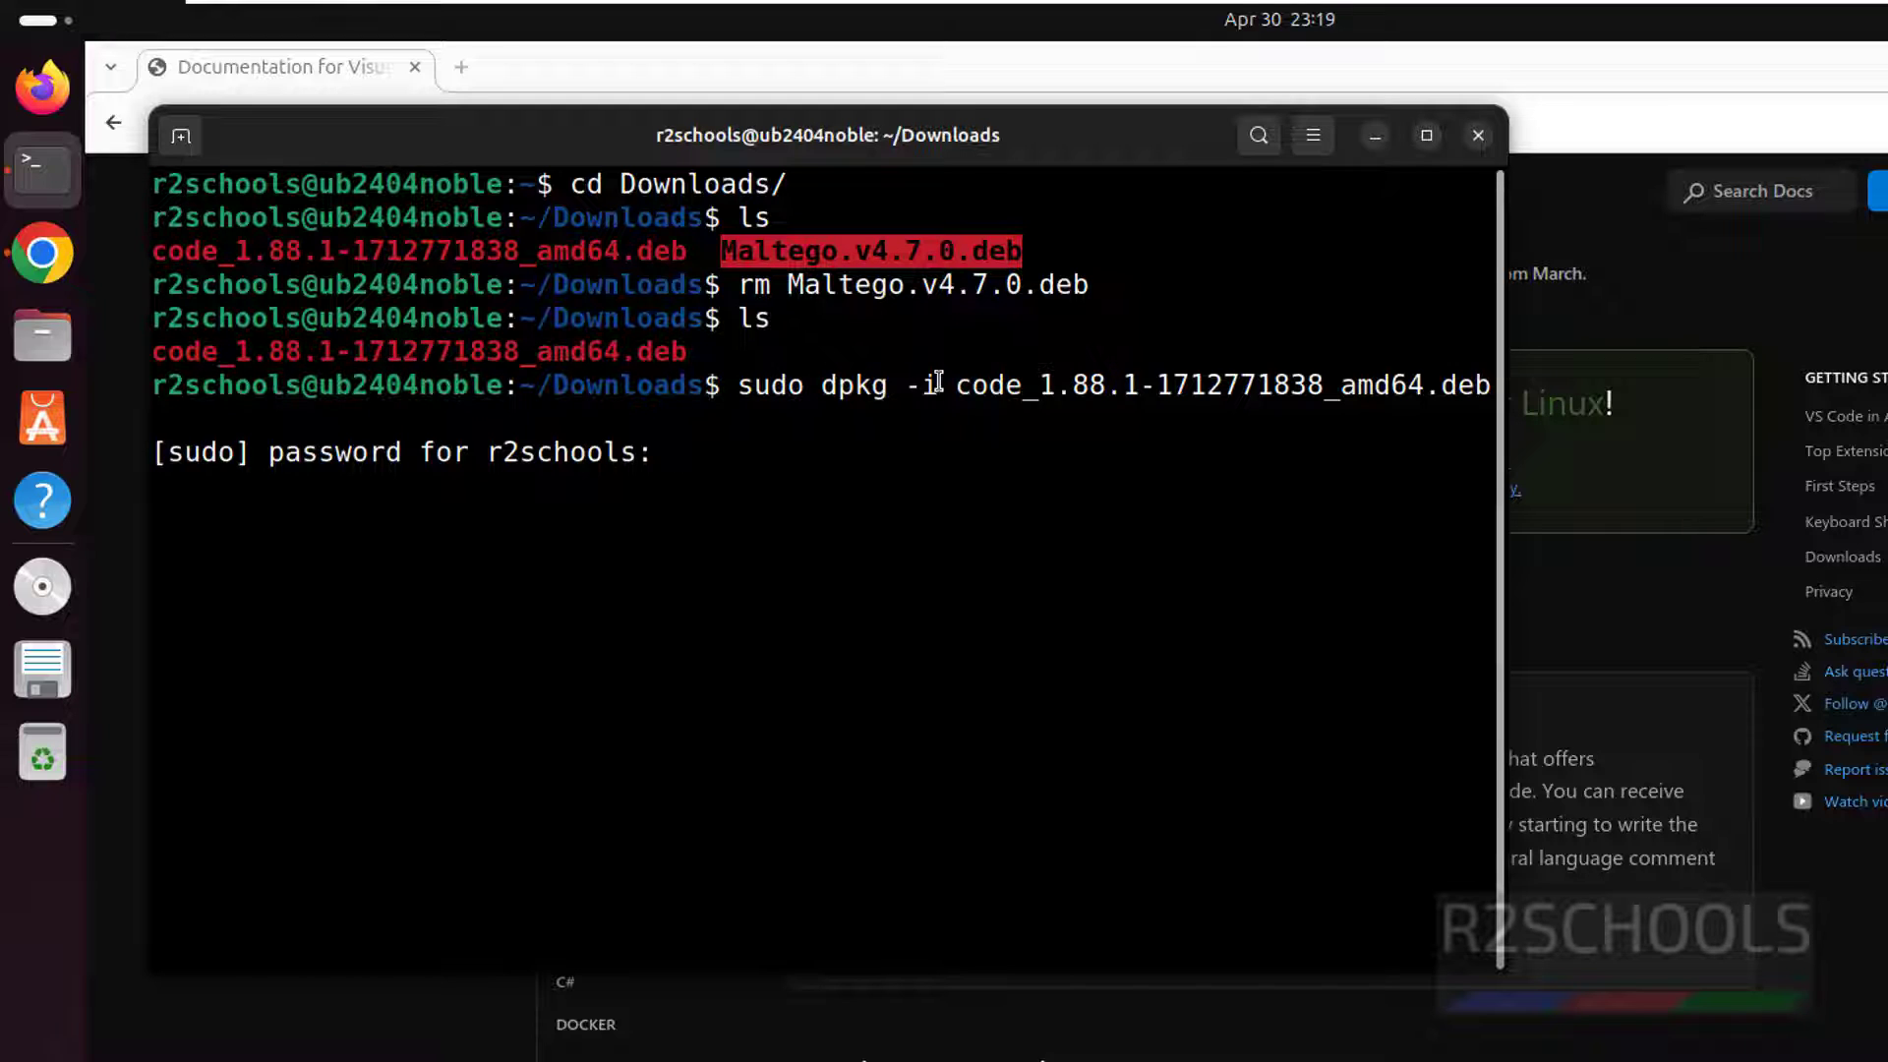
{"action": "key", "text": "Return"}
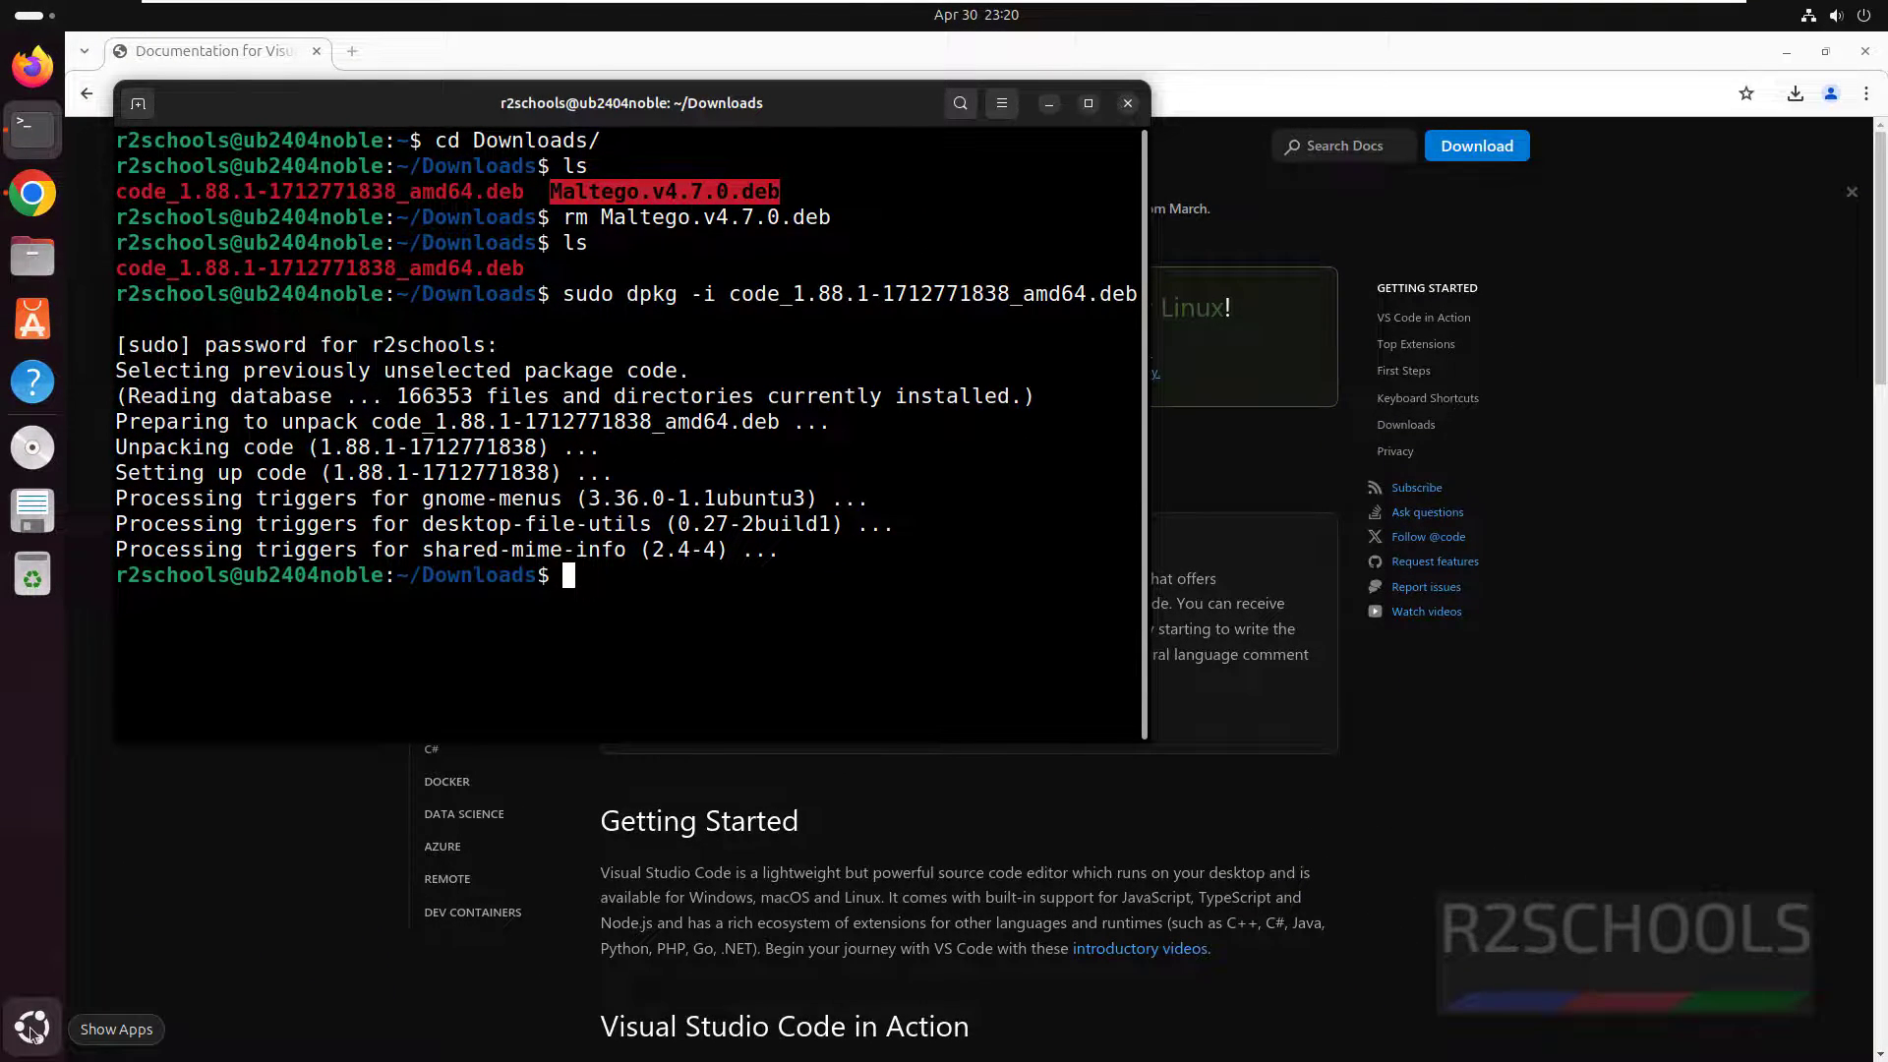
- Find Visual Studio Code through the application search and launch it
{"action": "left_click", "coordinate": [32, 1027]}
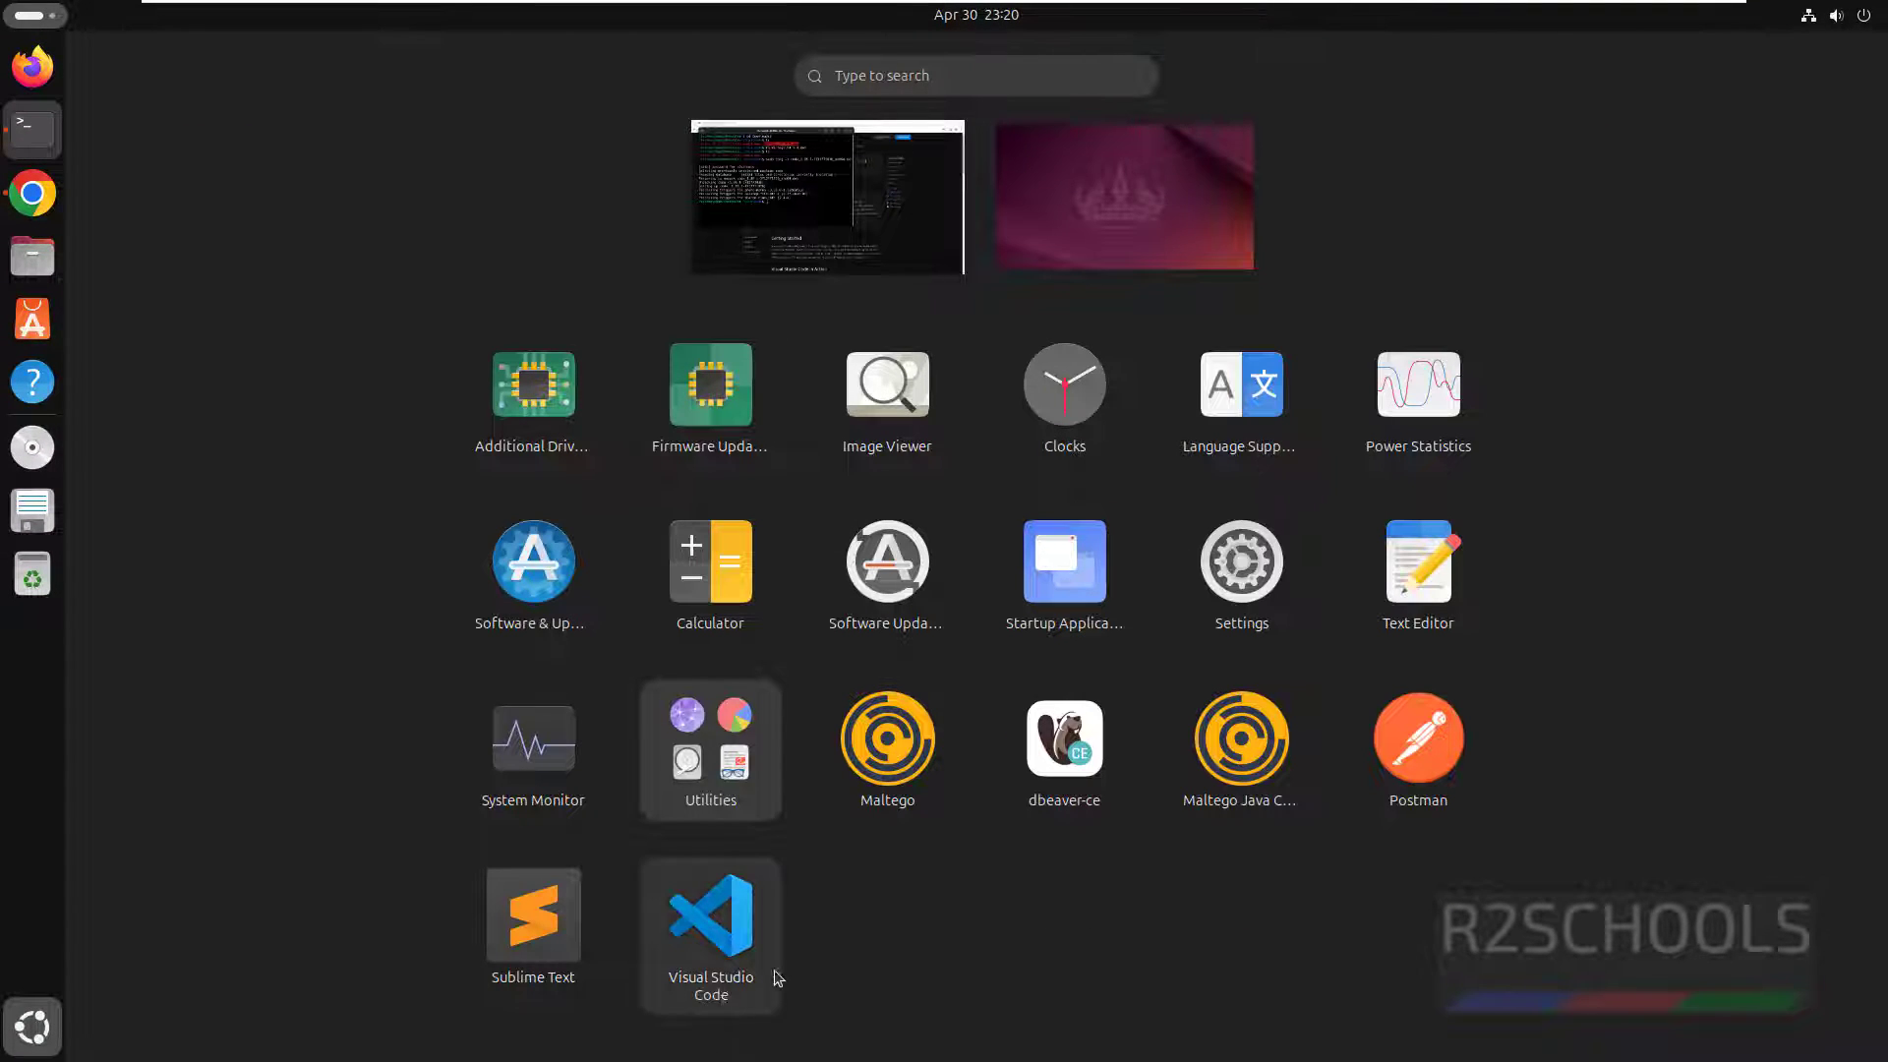
{"action": "left_click", "coordinate": [912, 81]}
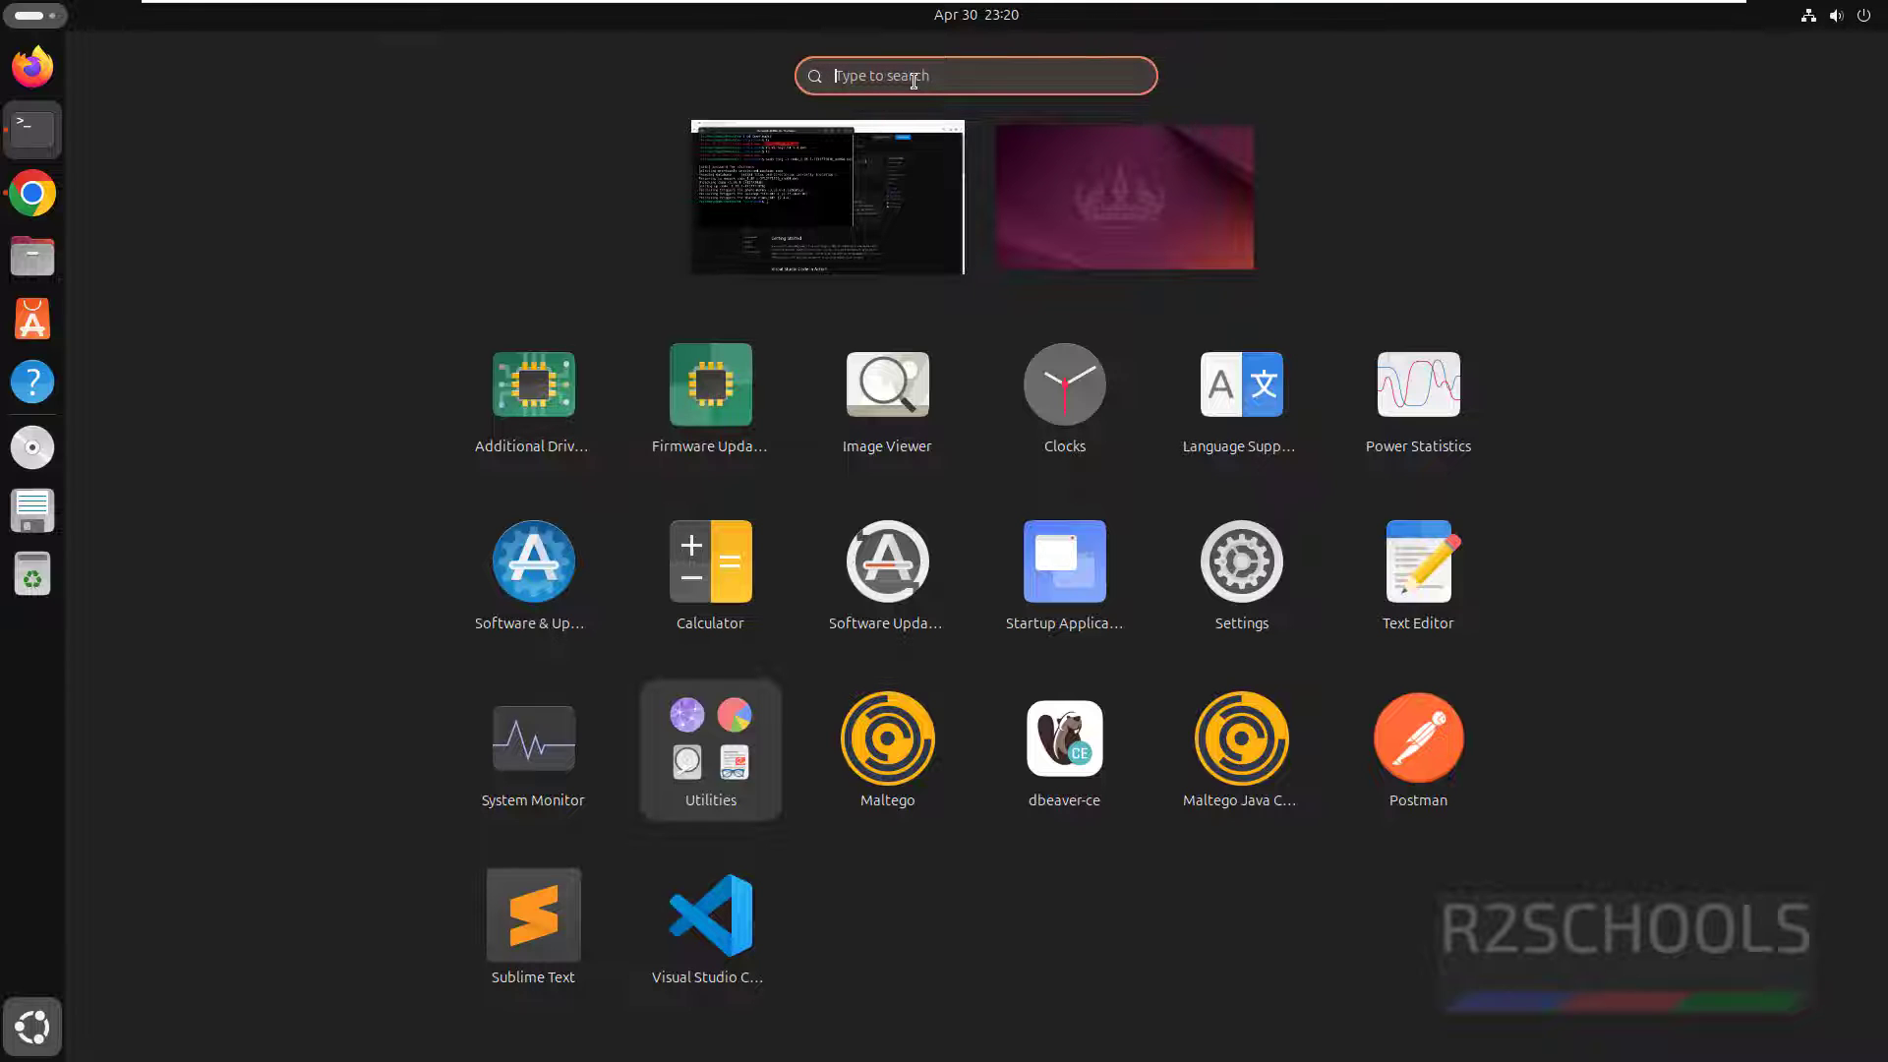
{"action": "type", "text": "visual"}
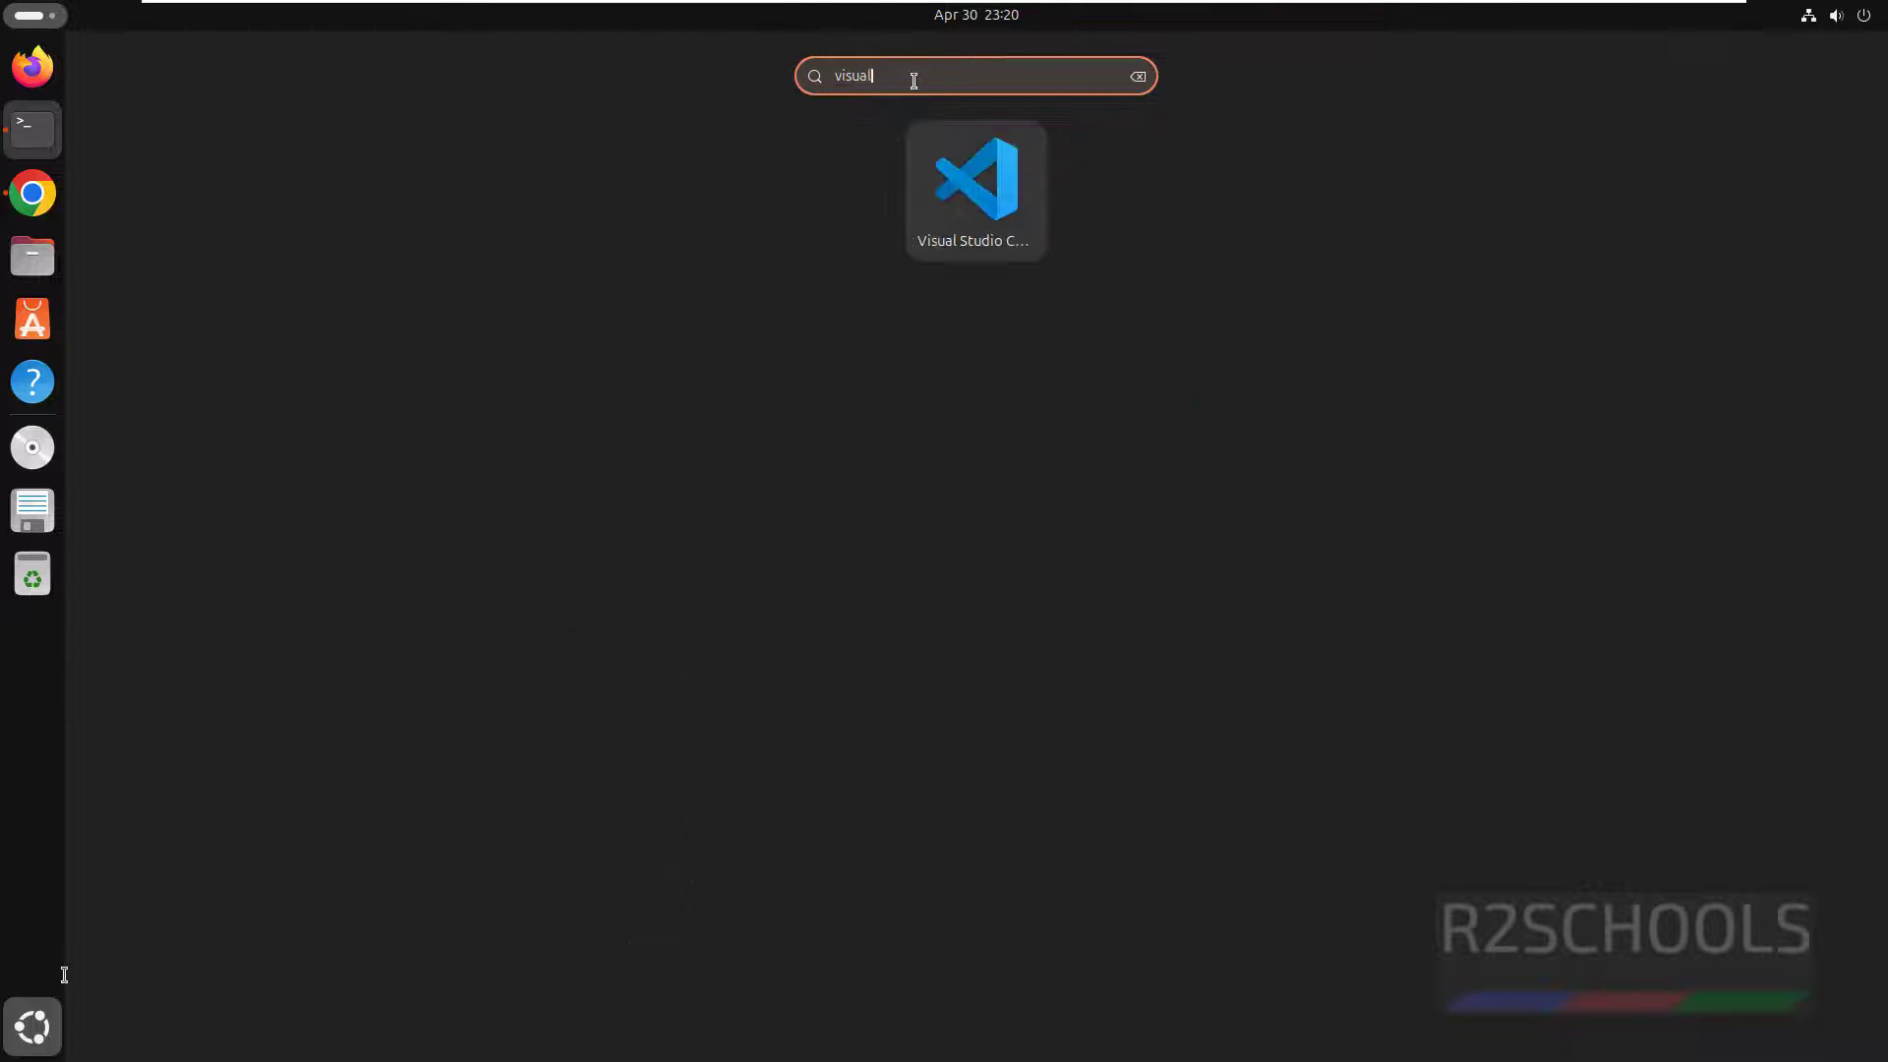
{"action": "left_click", "coordinate": [979, 233]}
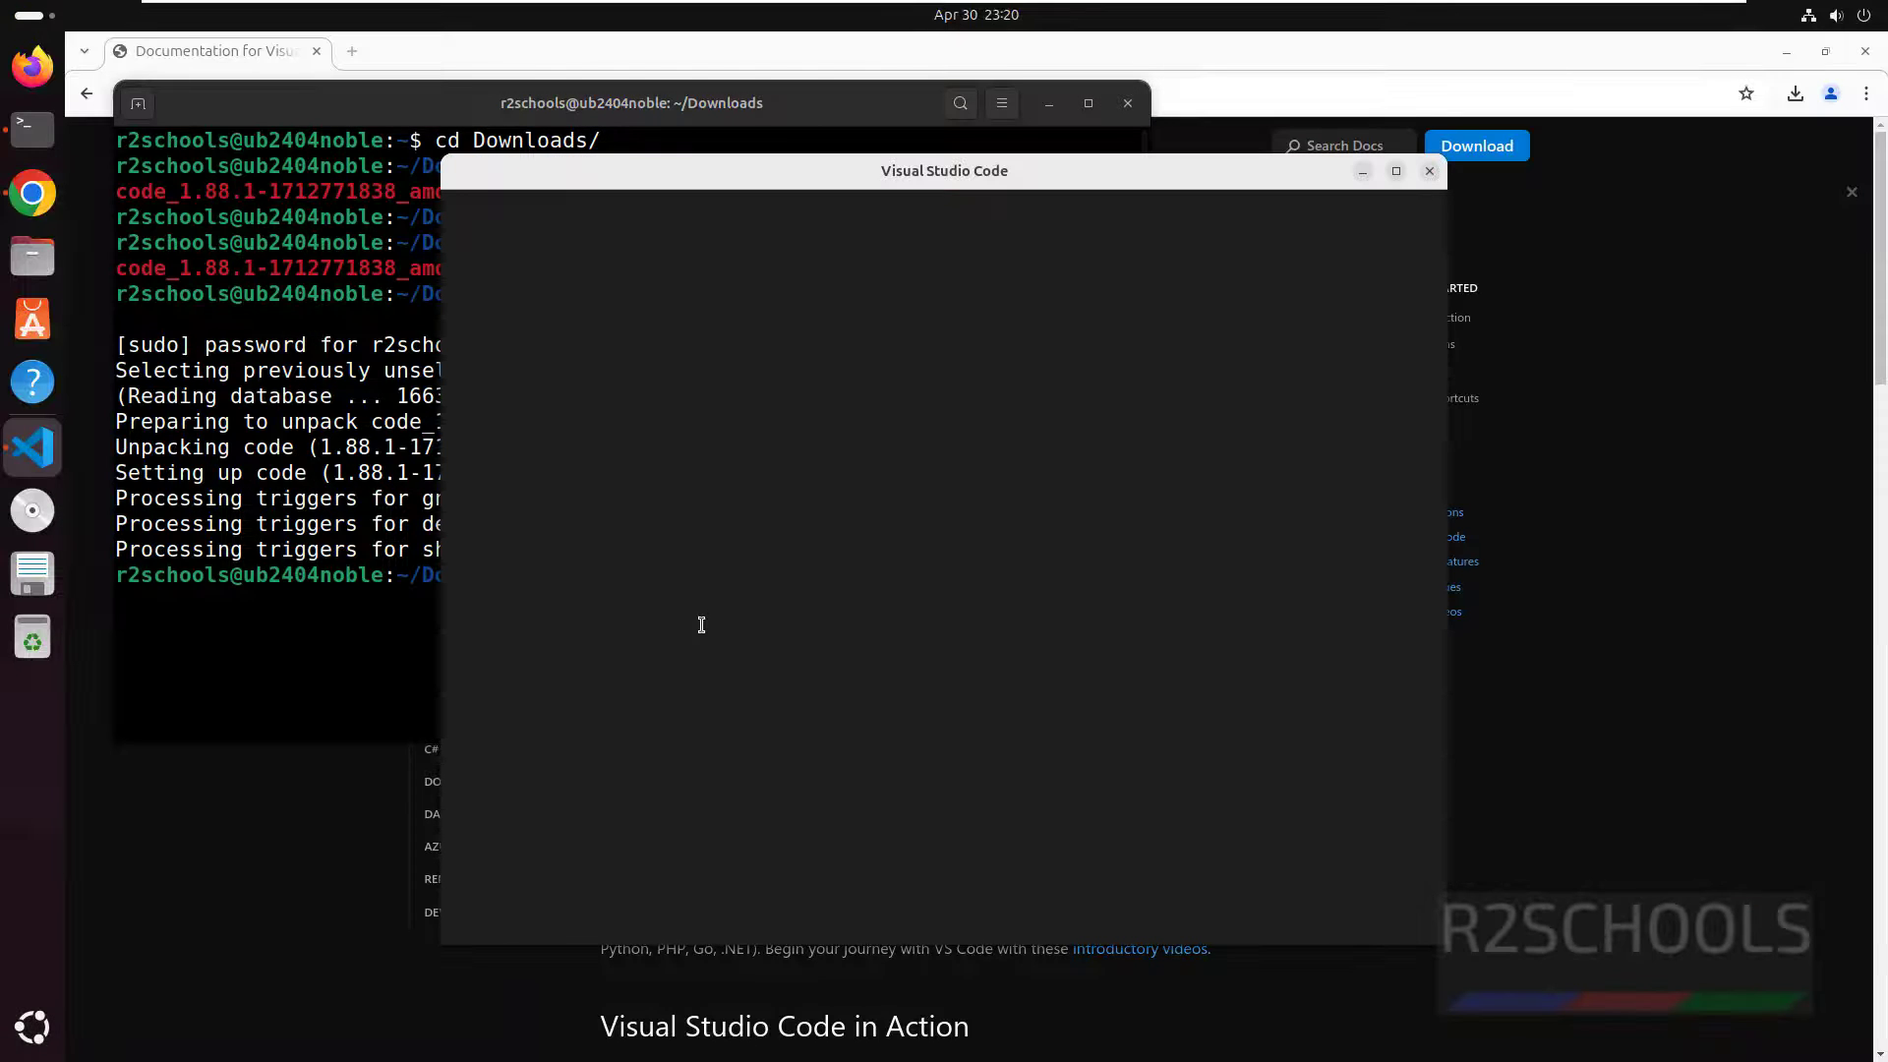
- Maximize VS Code, complete the walkthrough with Next Section and Mark Done, then browse the File menu
{"action": "left_click", "coordinate": [1395, 170]}
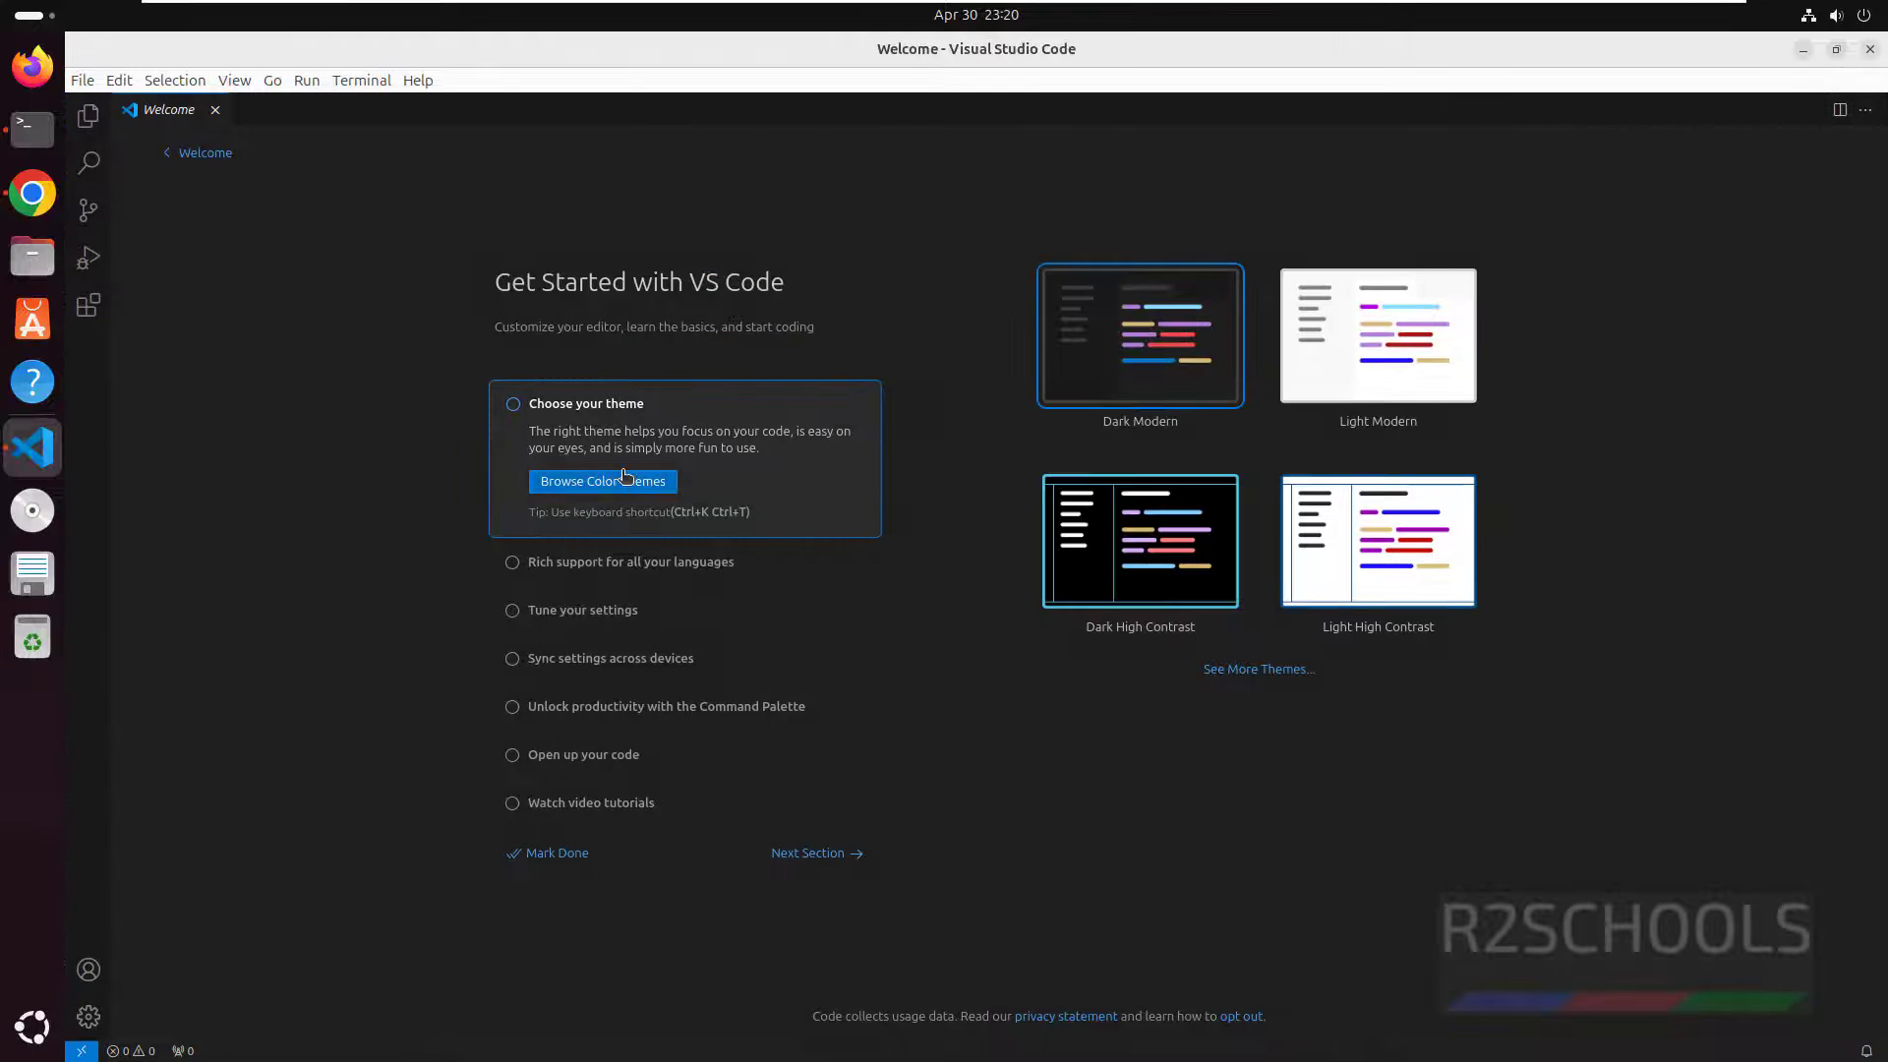
{"action": "left_click", "coordinate": [816, 854]}
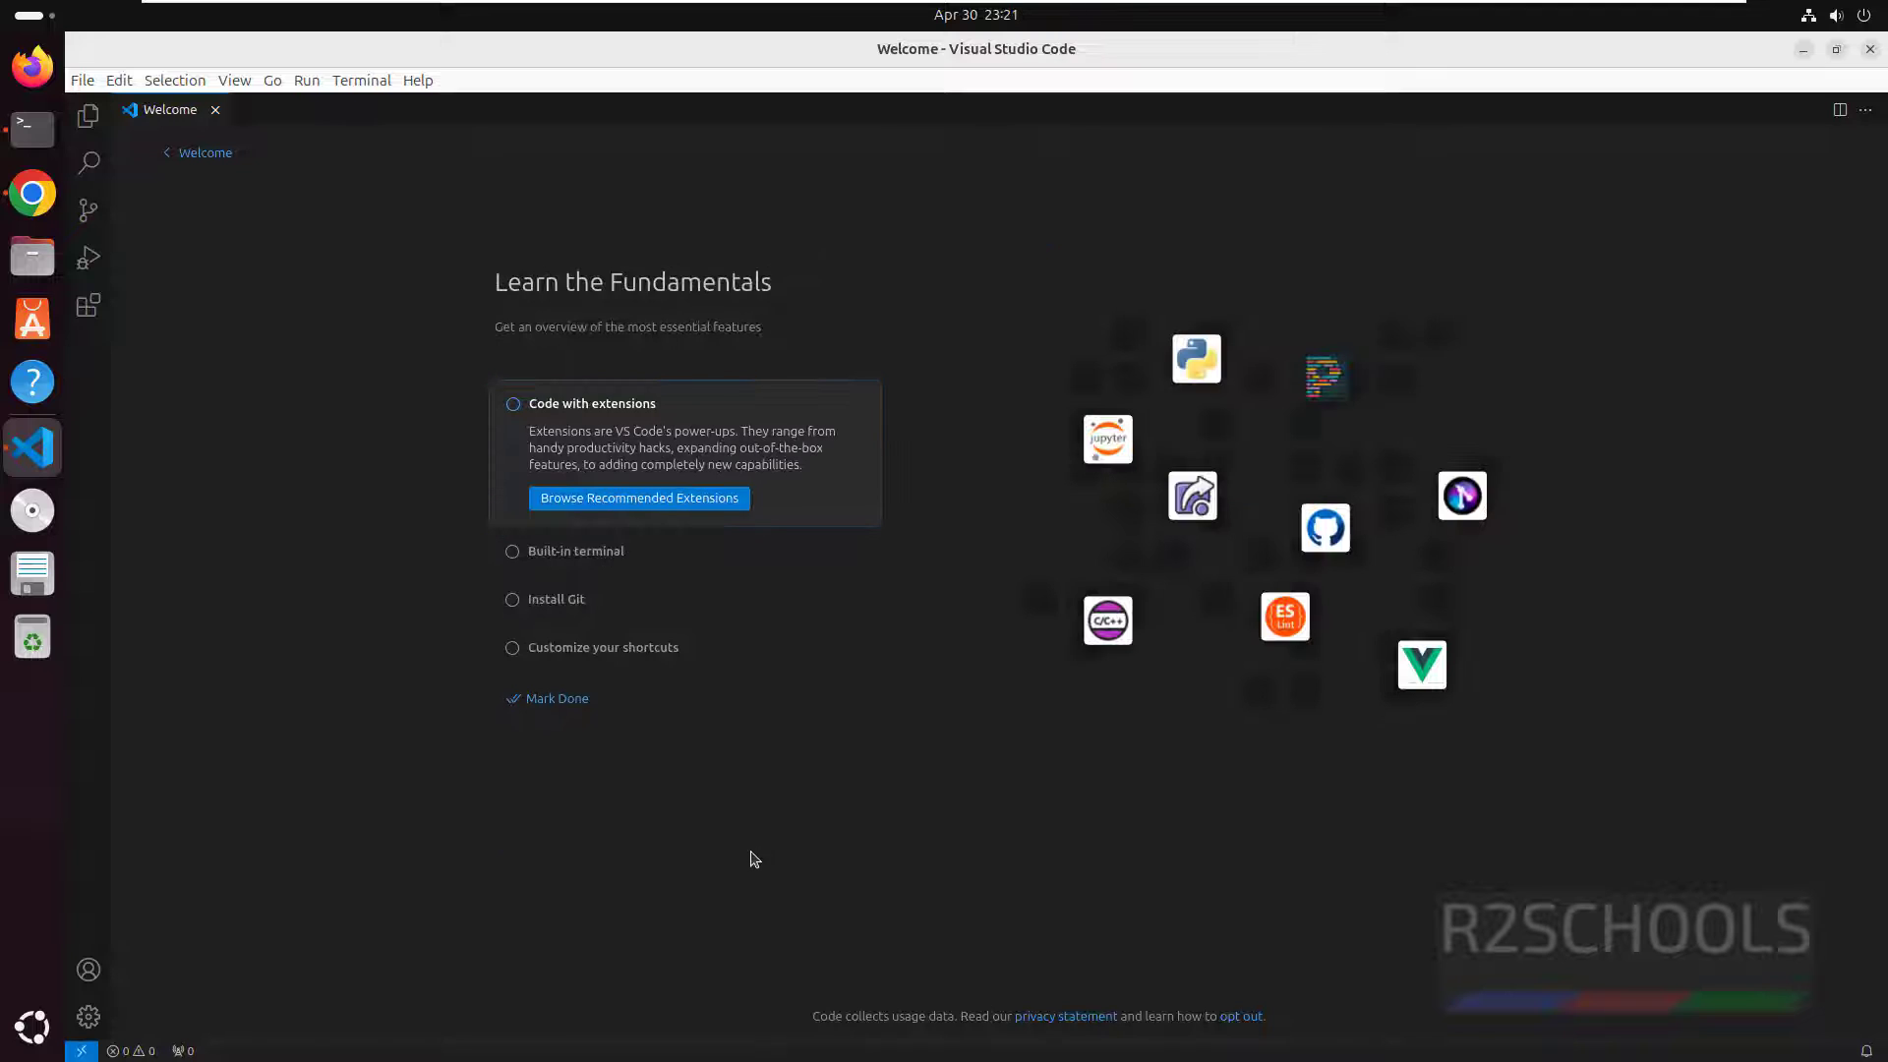
{"action": "left_click", "coordinate": [545, 697]}
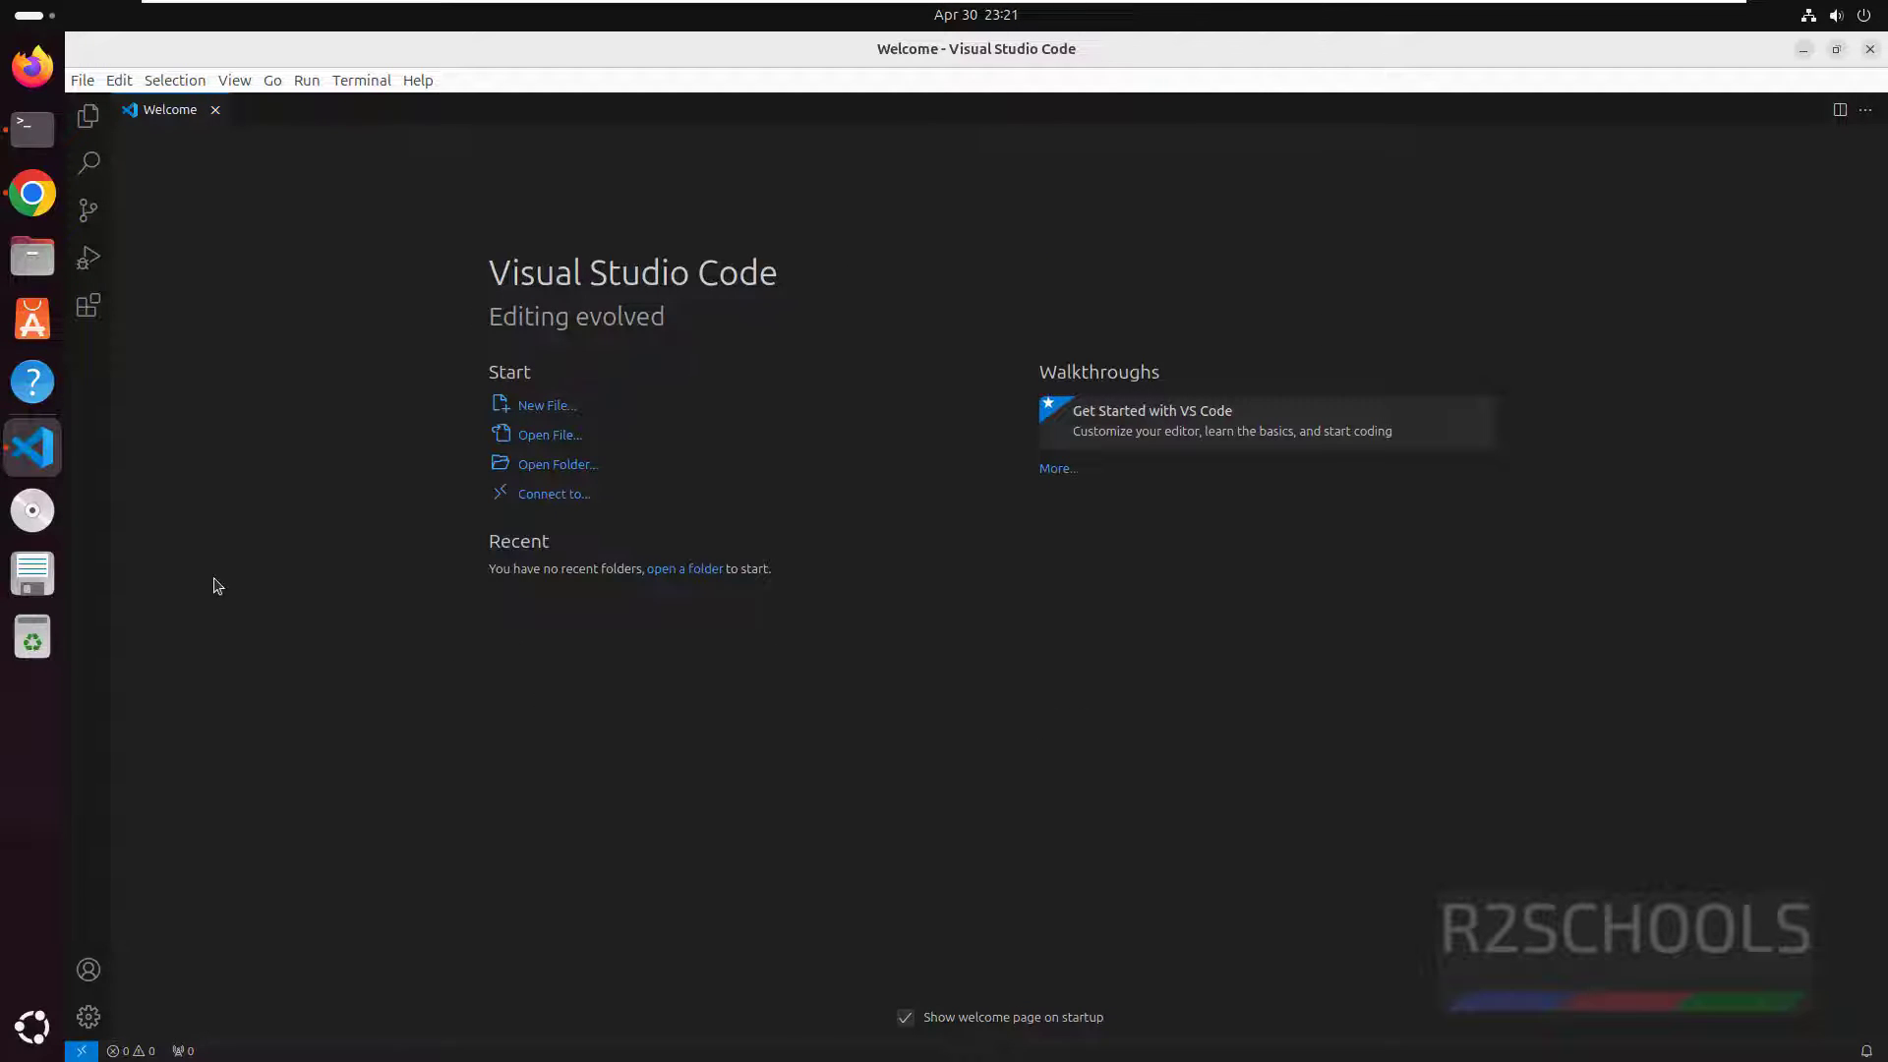
{"action": "left_click", "coordinate": [83, 80]}
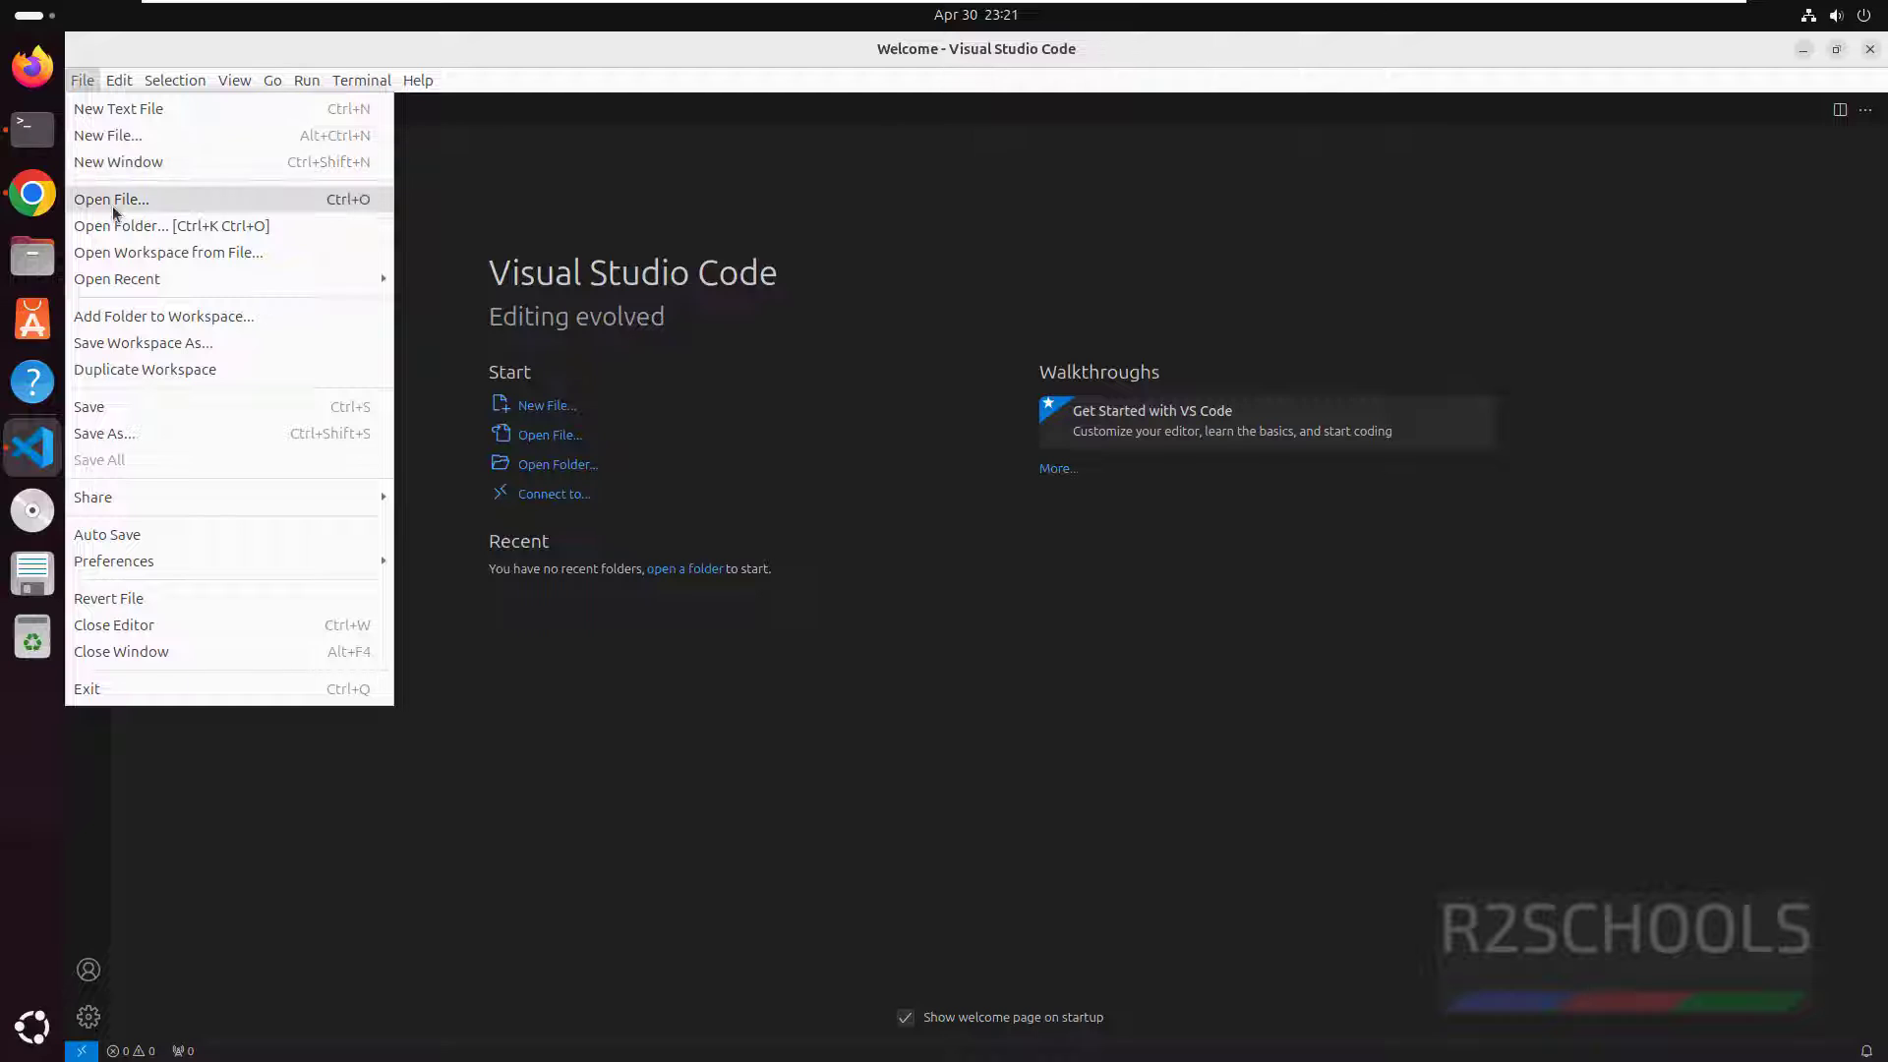
{"action": "left_click", "coordinate": [338, 808]}
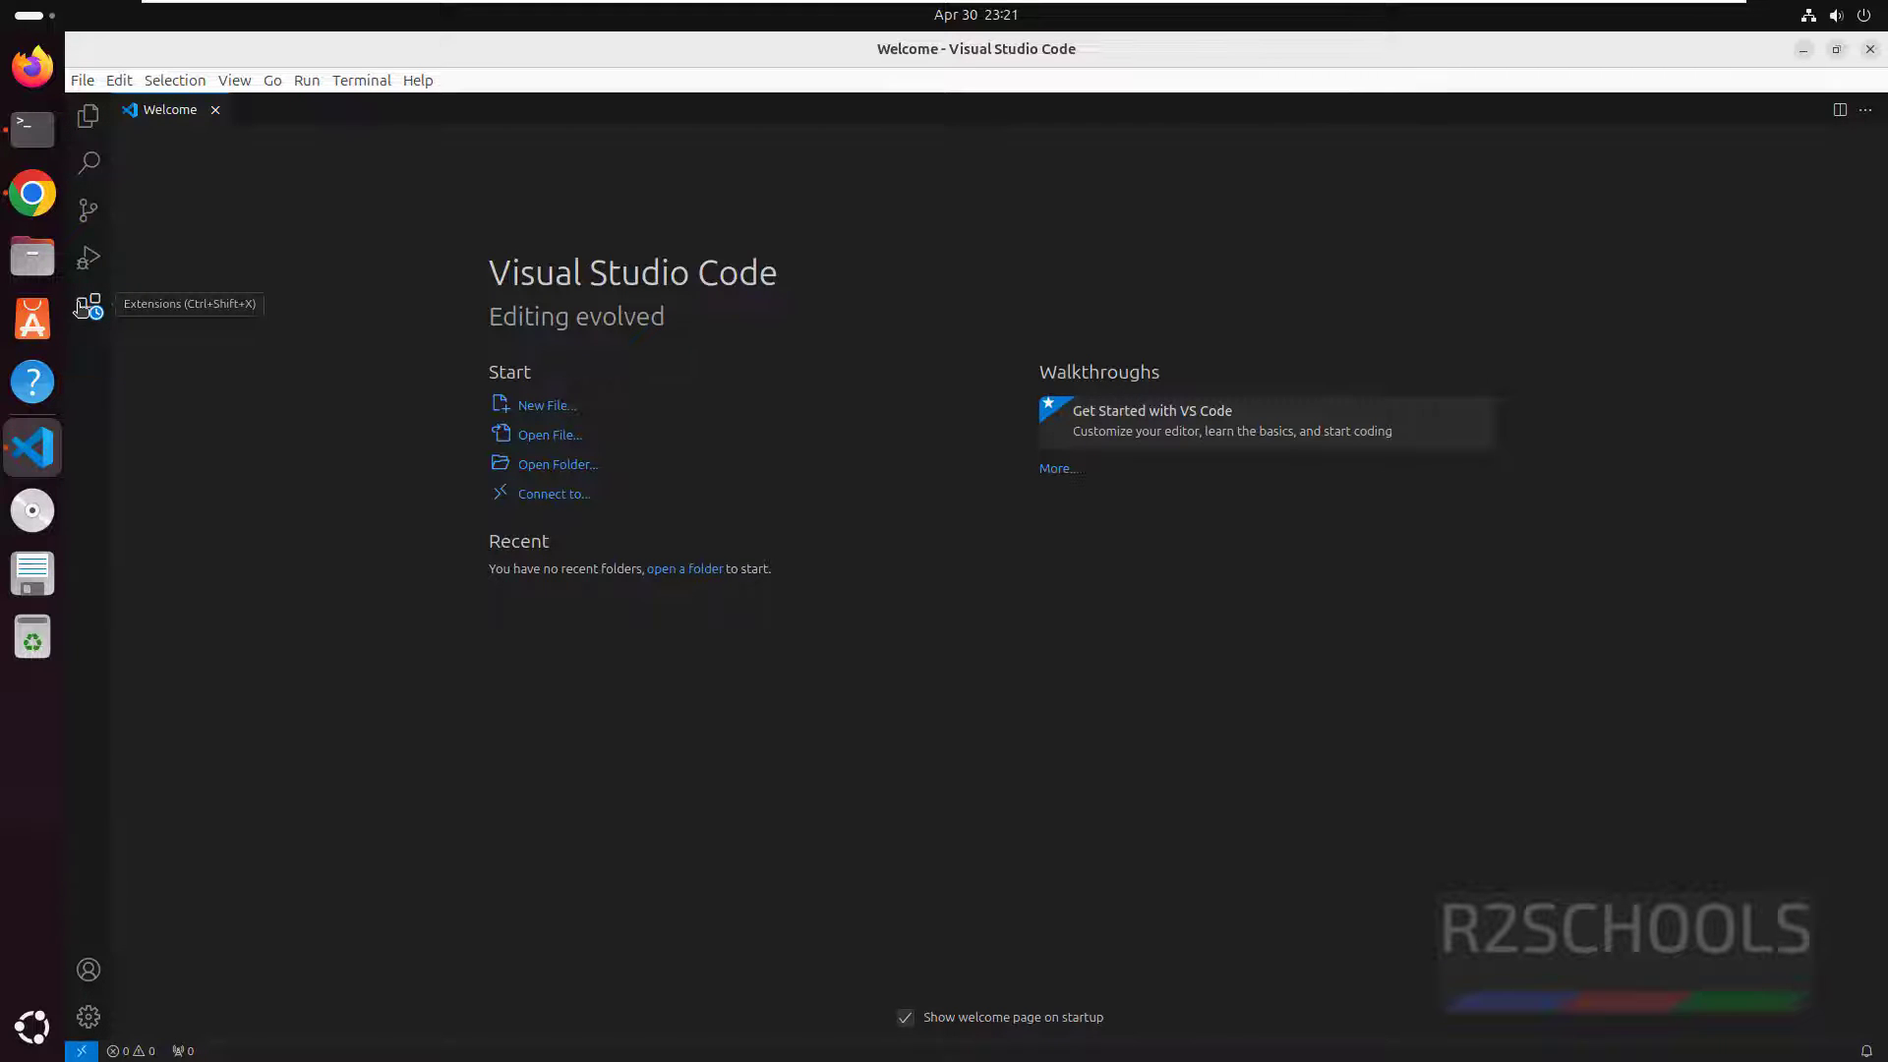
- Search extensions for 'python', 'java' and 'terraform', then open the first Terraform result's details
{"action": "left_click", "coordinate": [89, 307]}
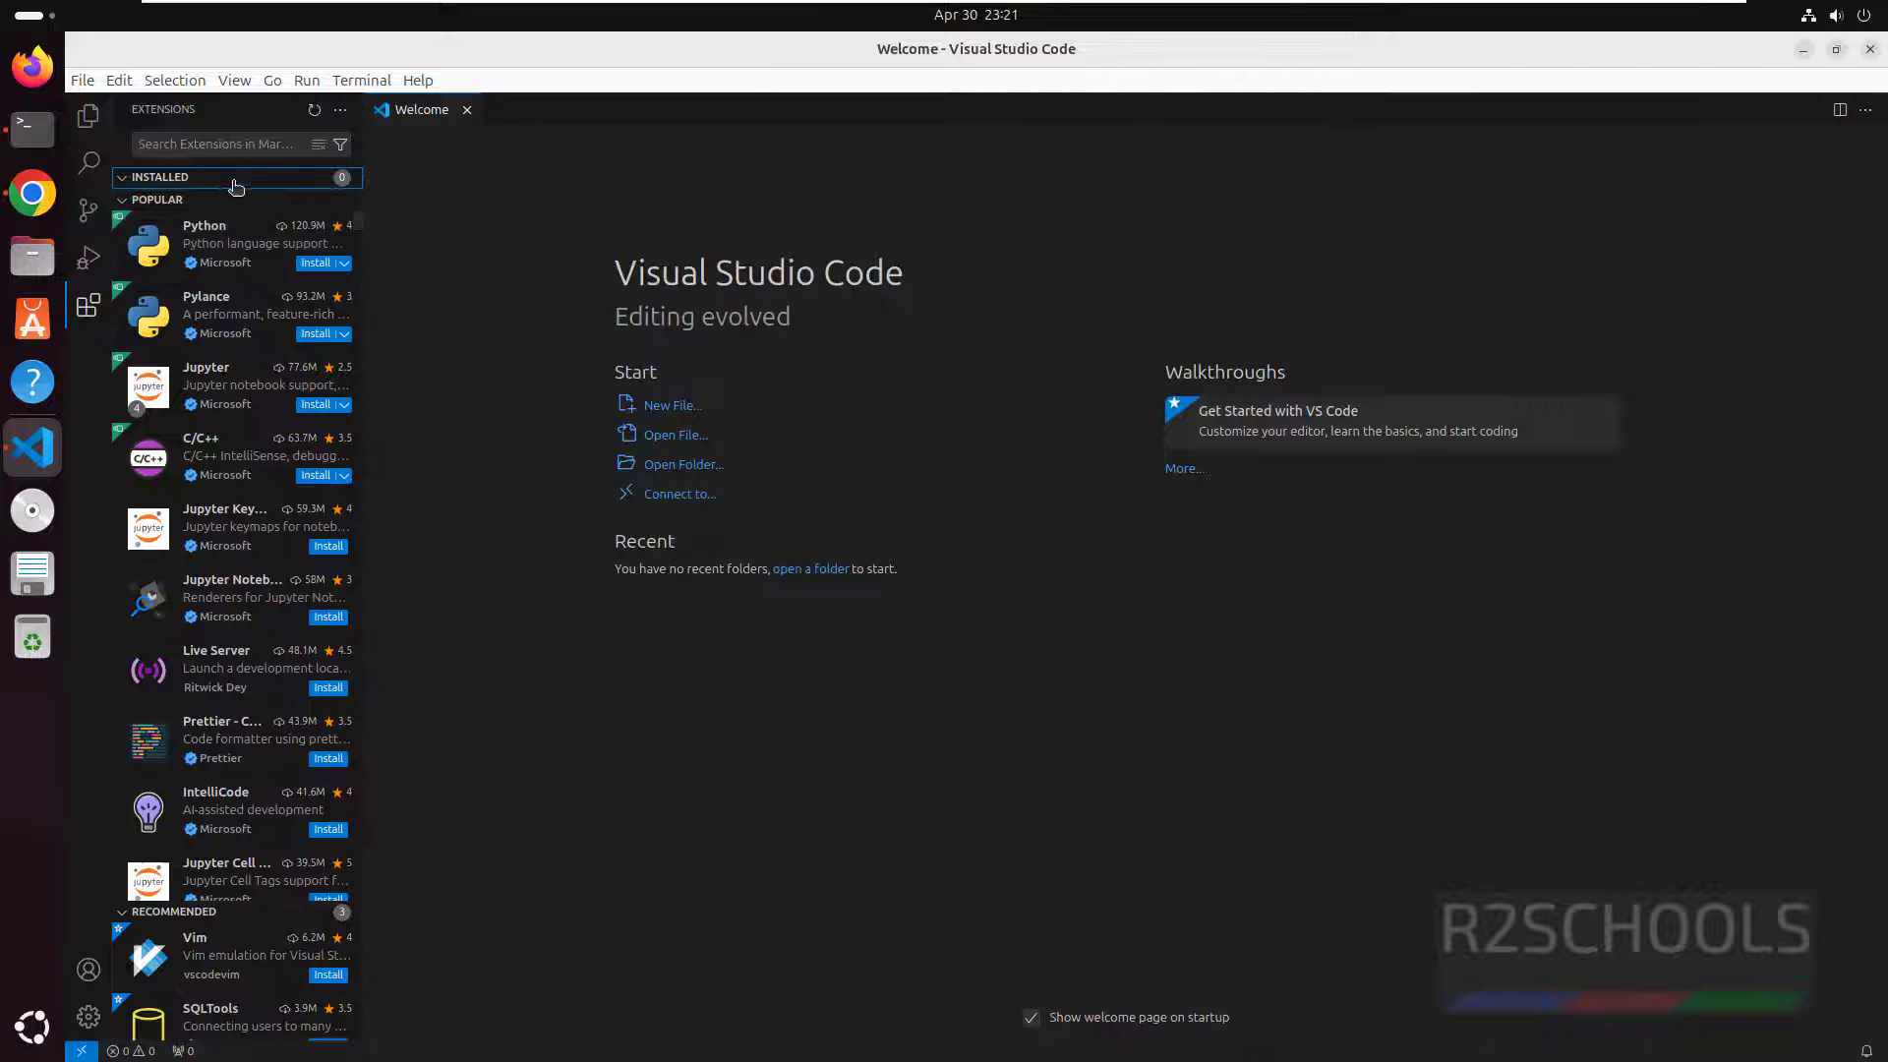
{"action": "left_click", "coordinate": [231, 144]}
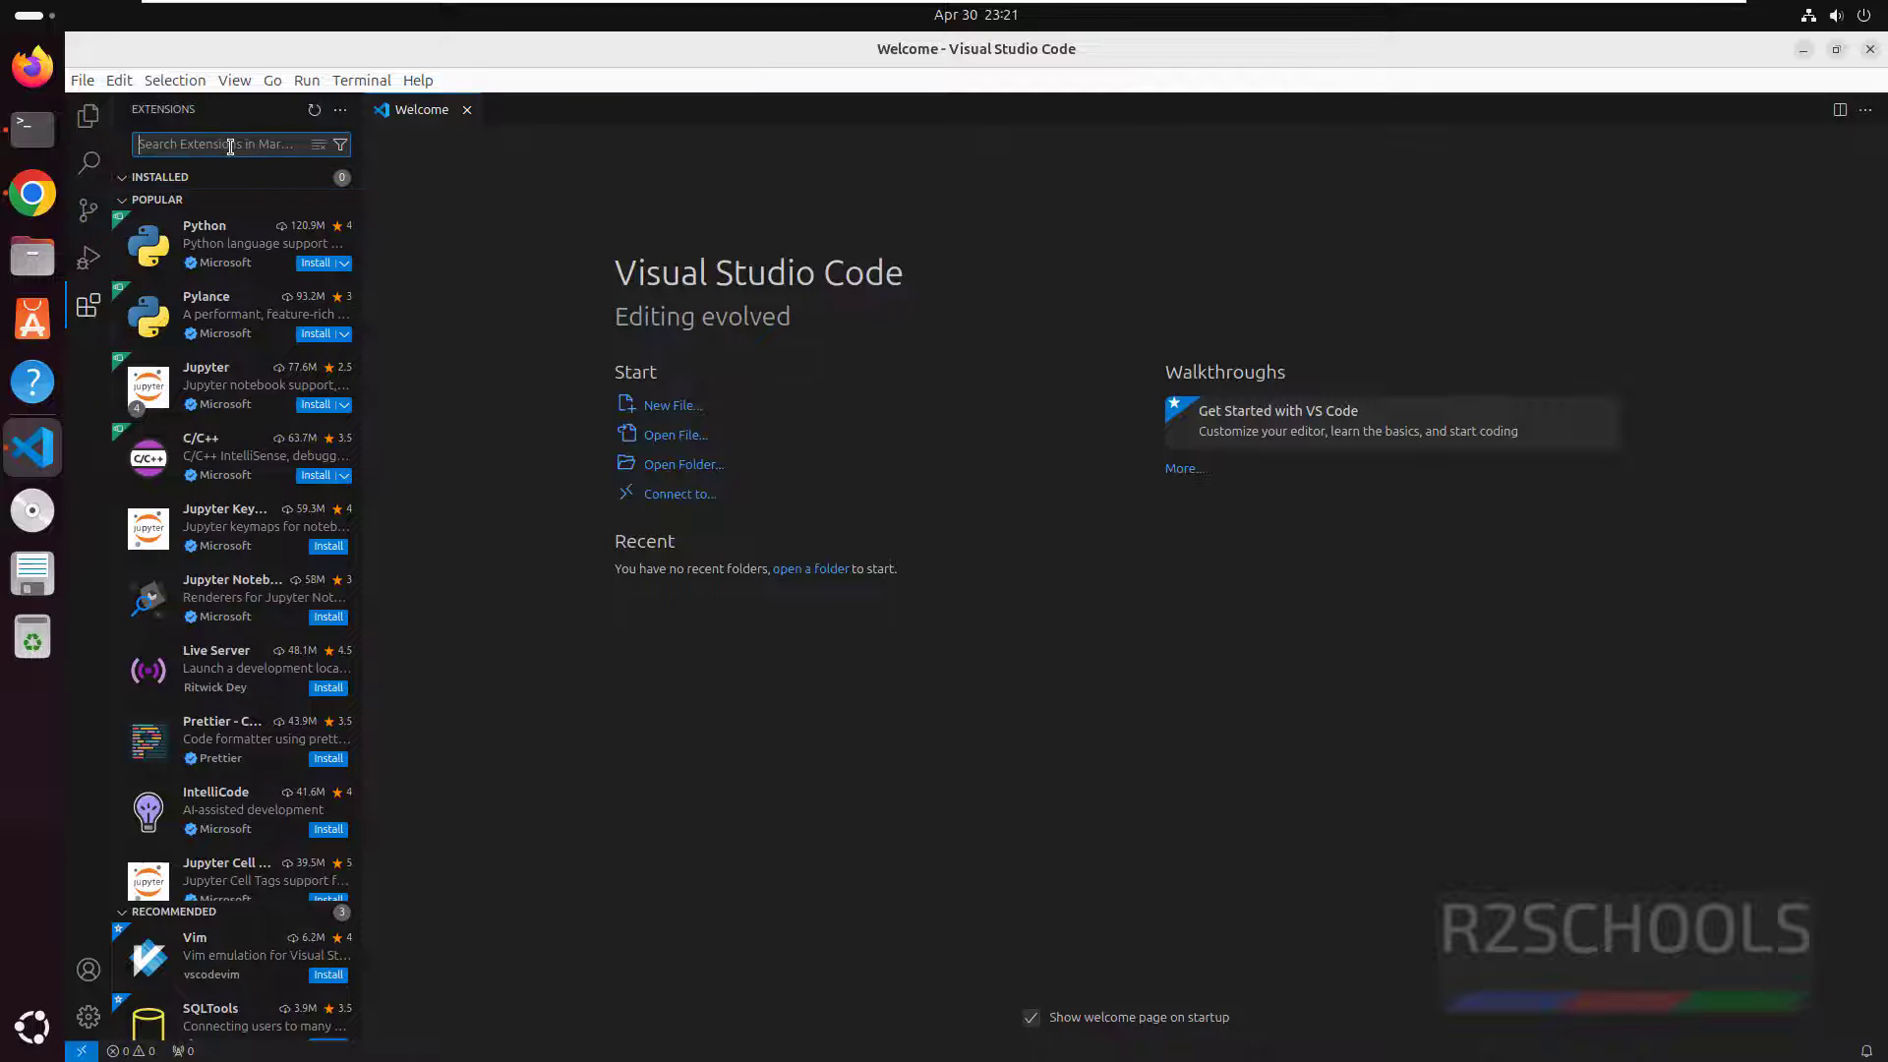
{"action": "type", "text": "python"}
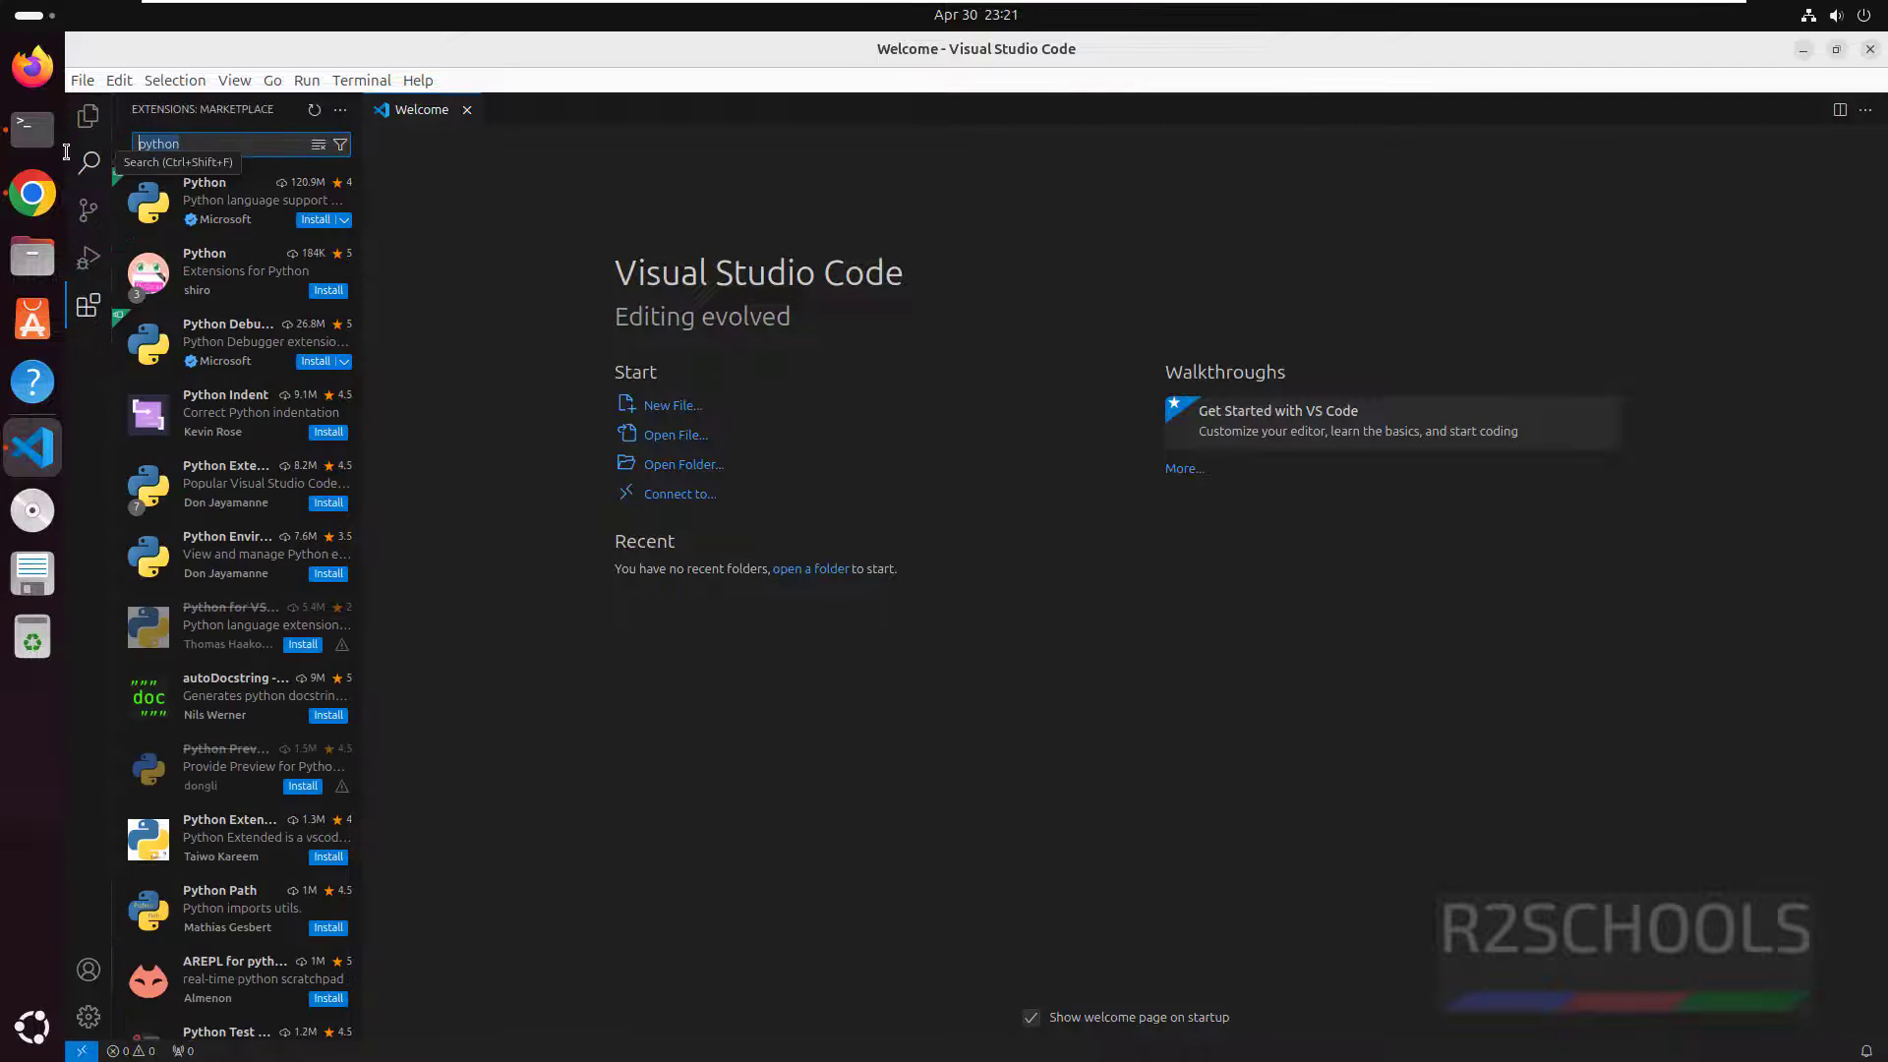
{"action": "key", "text": "BackSpace"}
{"action": "key", "text": "BackSpace"}
{"action": "key", "text": "BackSpace"}
{"action": "type", "text": "java"}
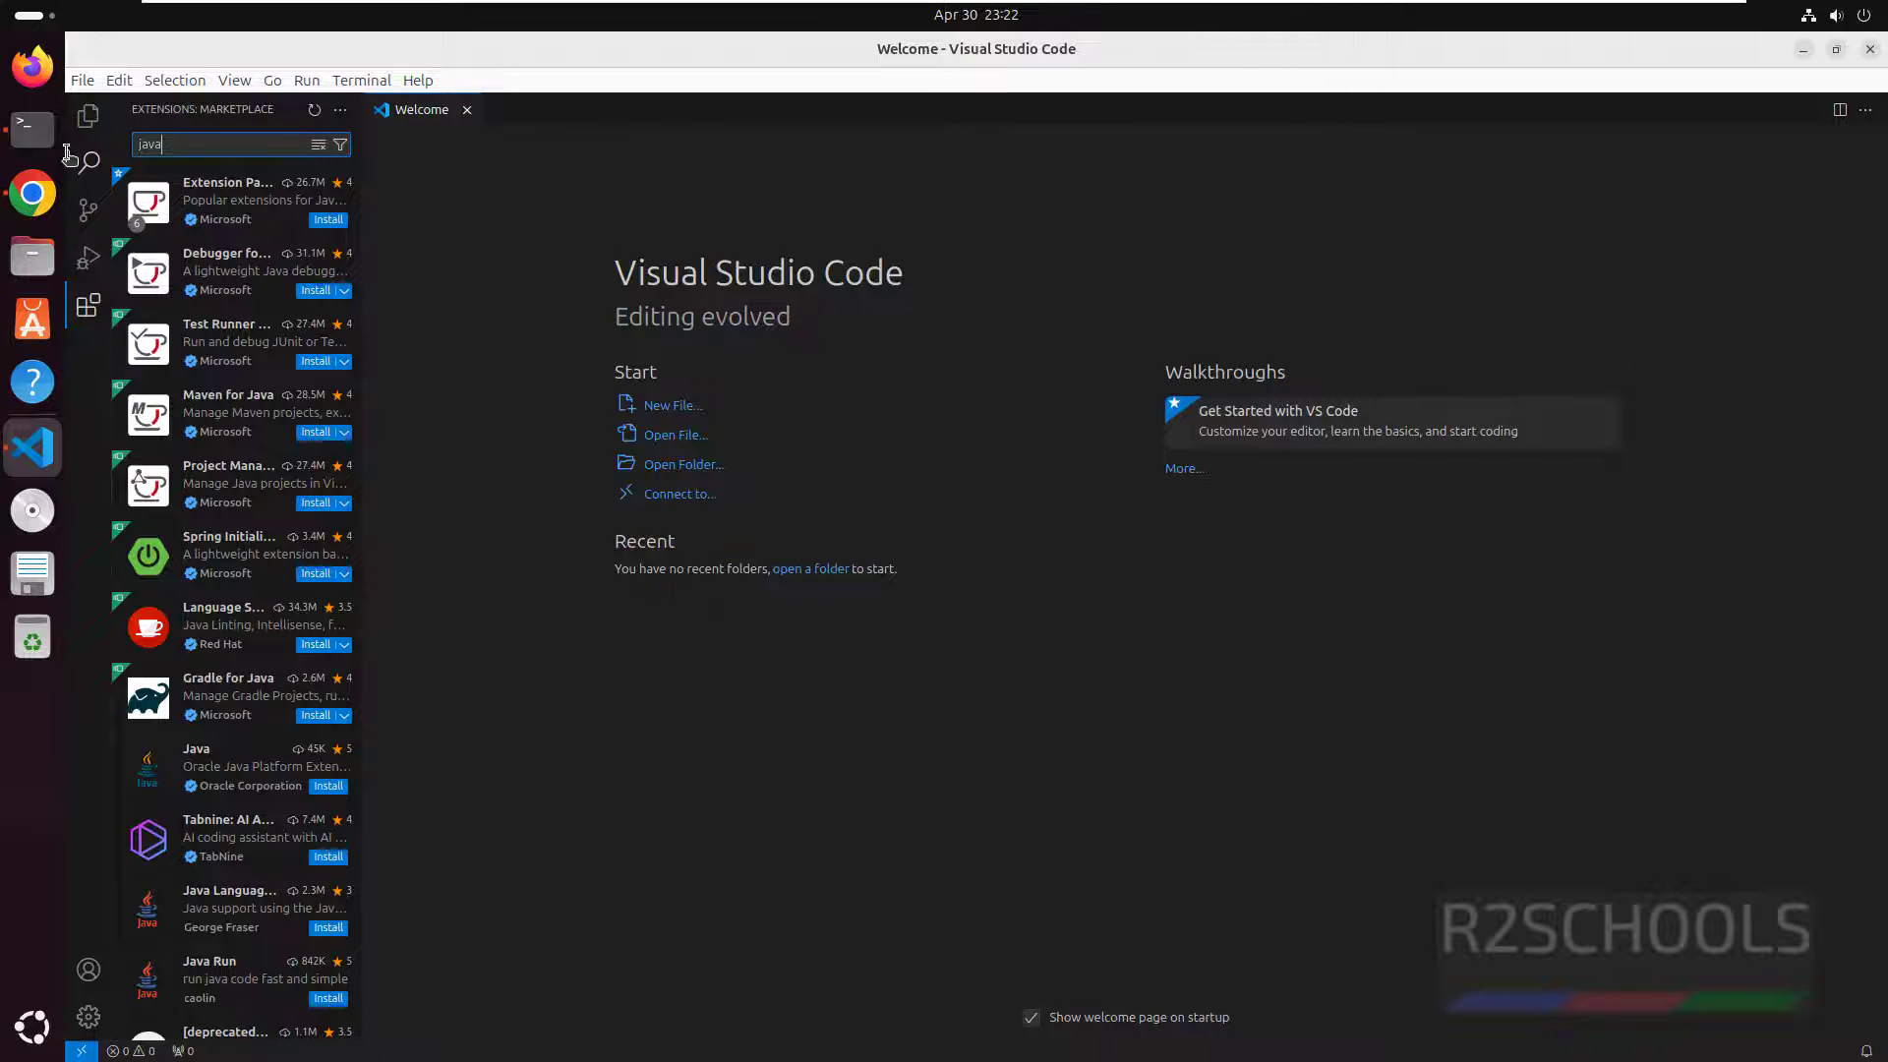
{"action": "left_click_drag", "start_coordinate": [170, 146], "coordinate": [92, 154]}
{"action": "type", "text": "ter"}
{"action": "type", "text": "rado"}
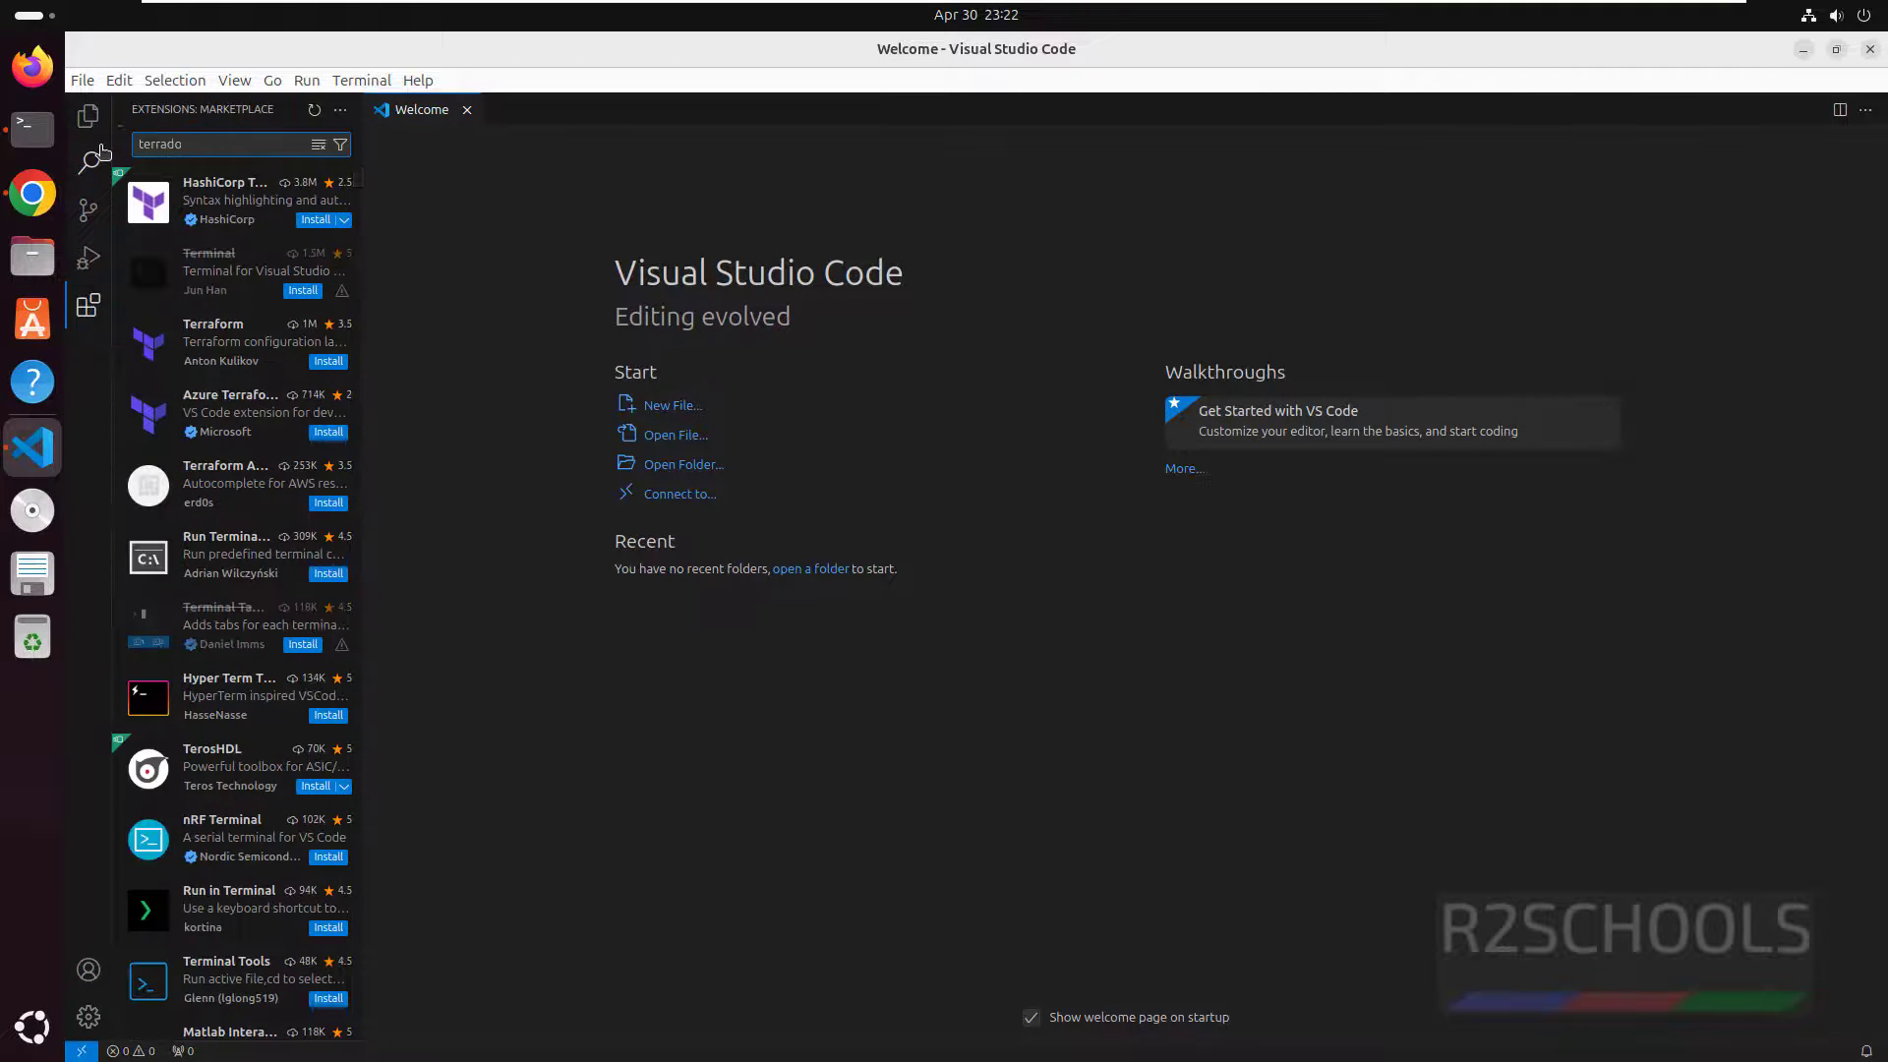
{"action": "key", "text": "BackSpace"}
{"action": "key", "text": "BackSpace"}
{"action": "type", "text": "f"}
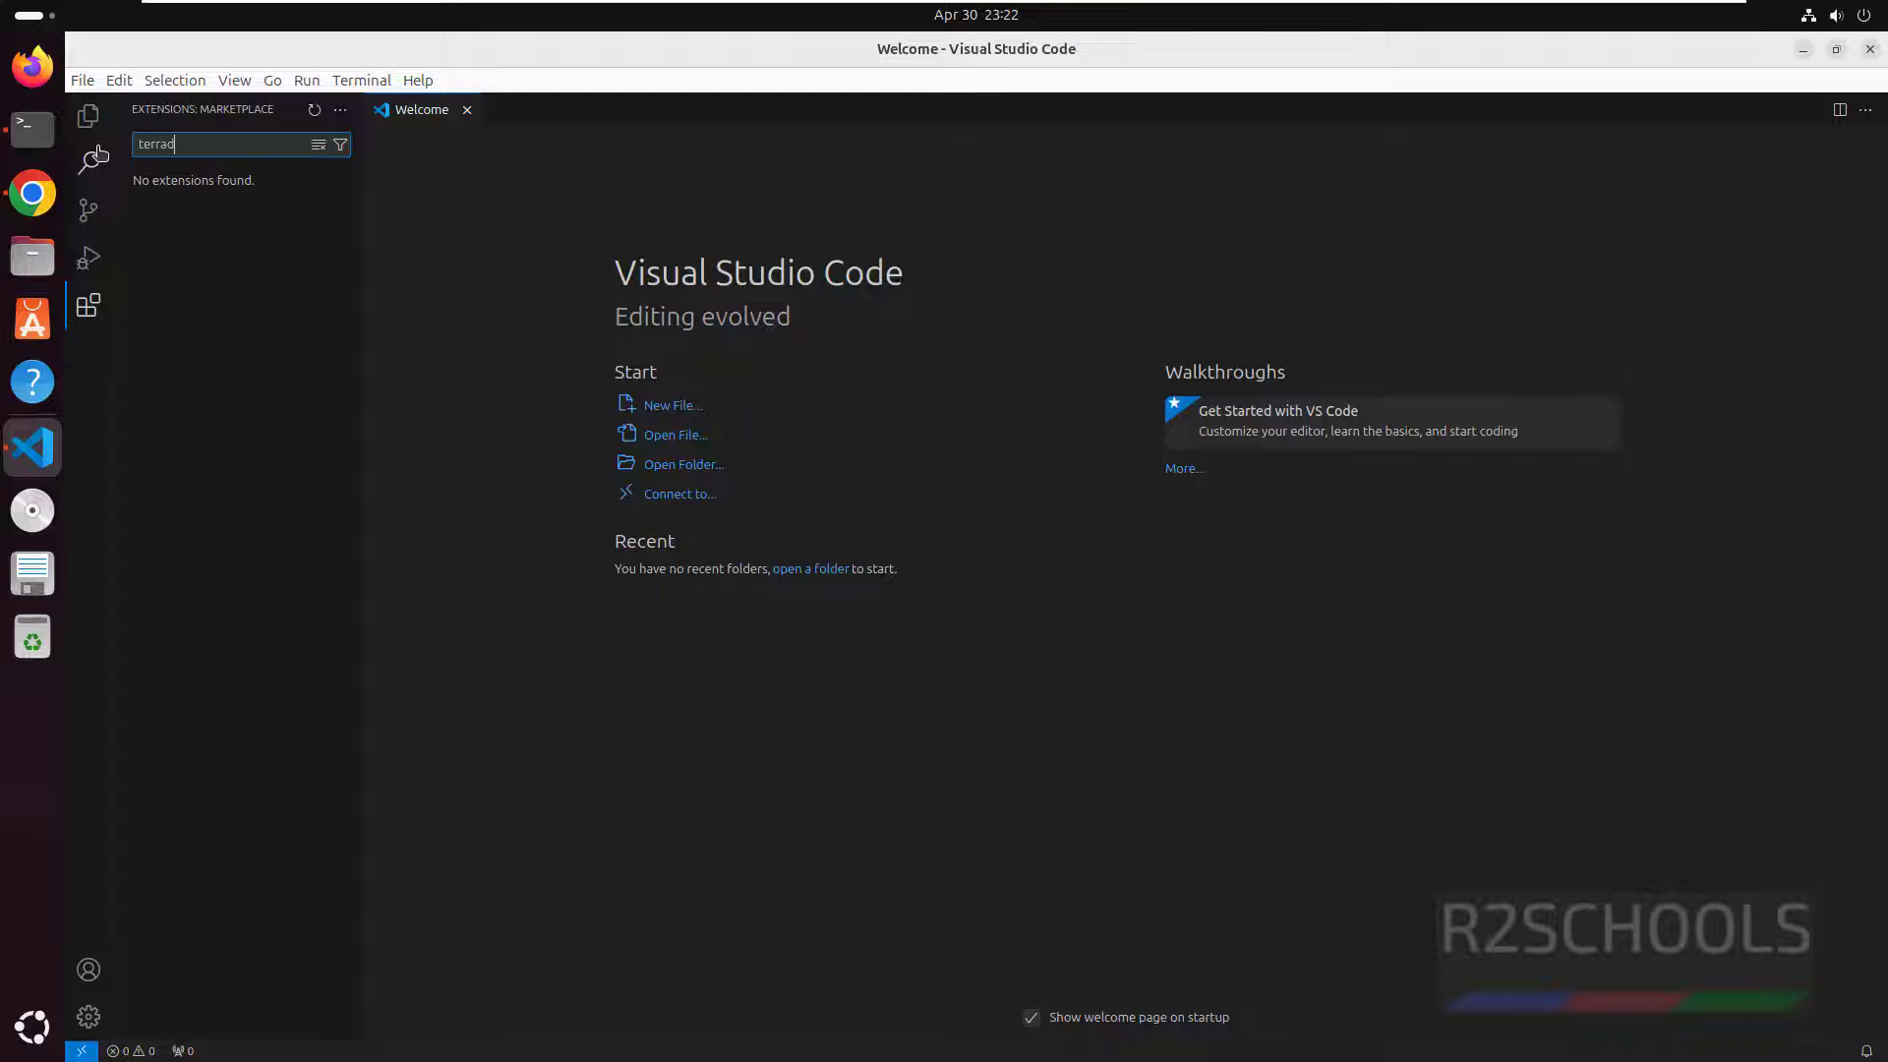
{"action": "key", "text": "BackSpace"}
{"action": "type", "text": "form"}
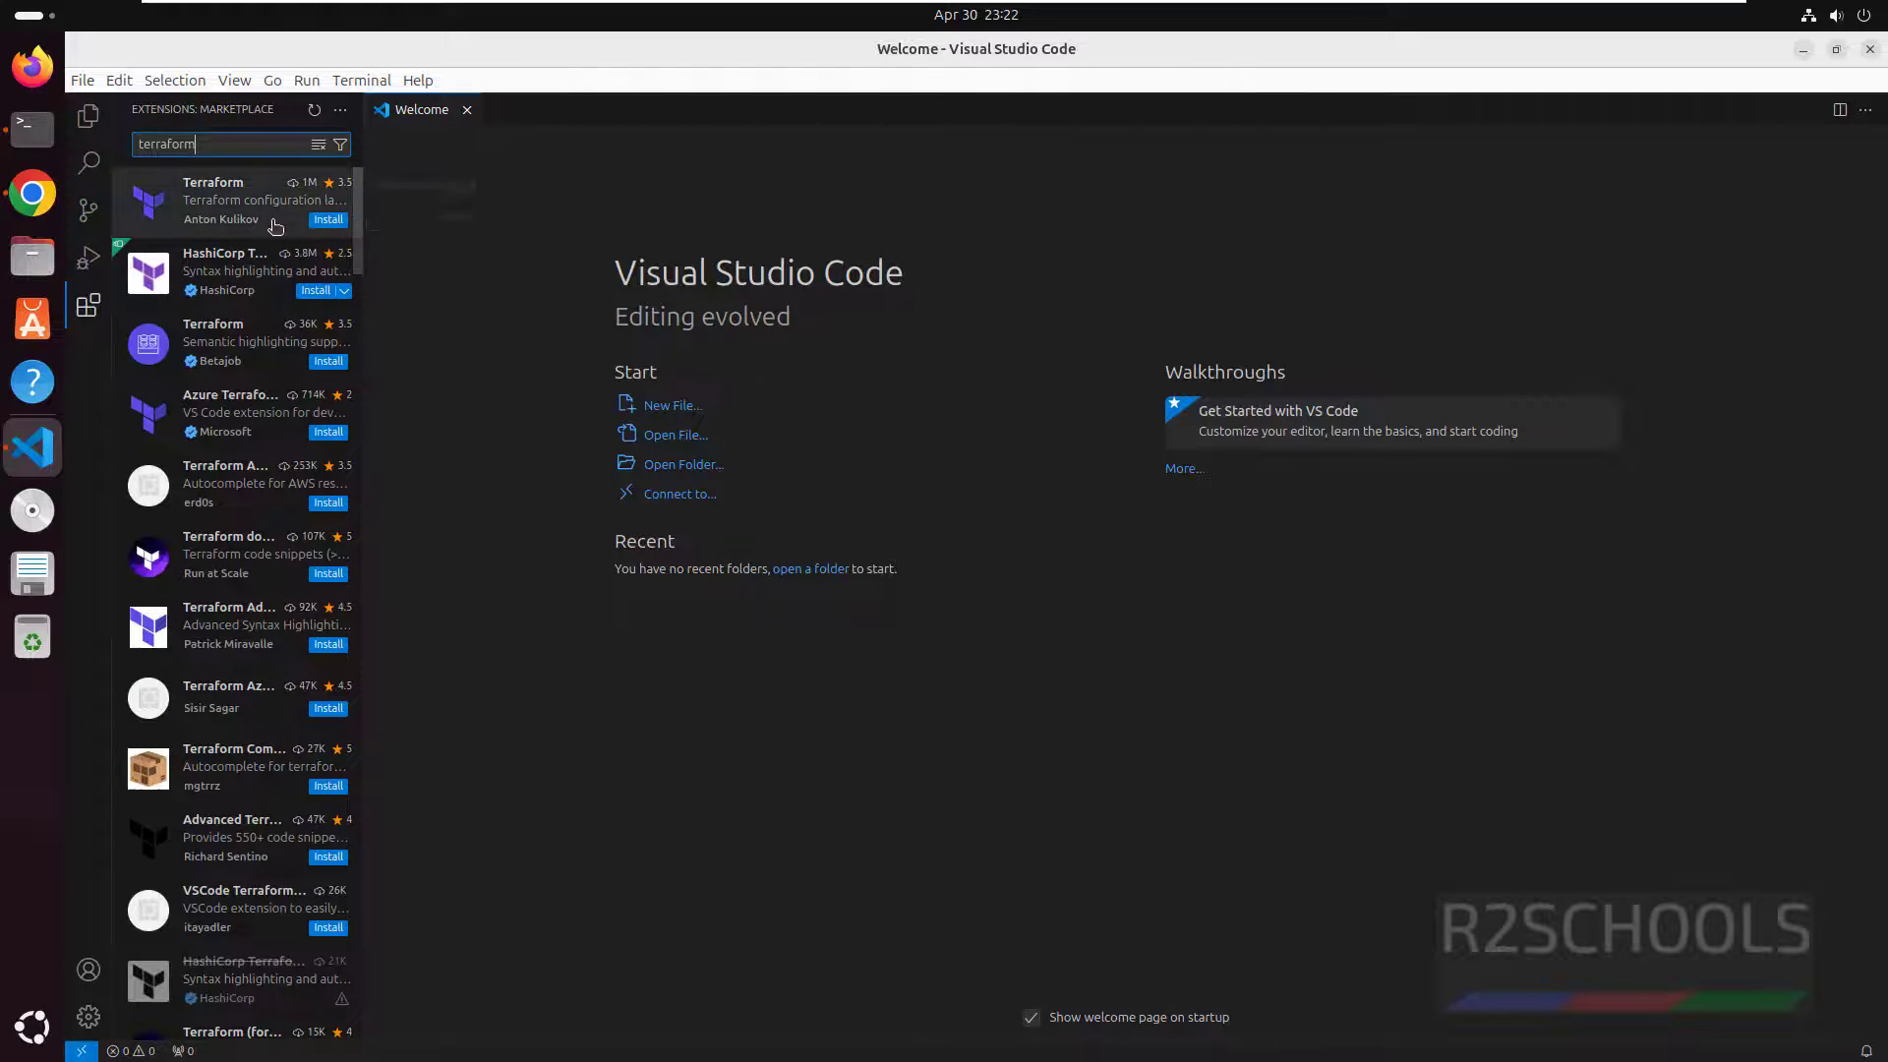
{"action": "left_click", "coordinate": [273, 224]}
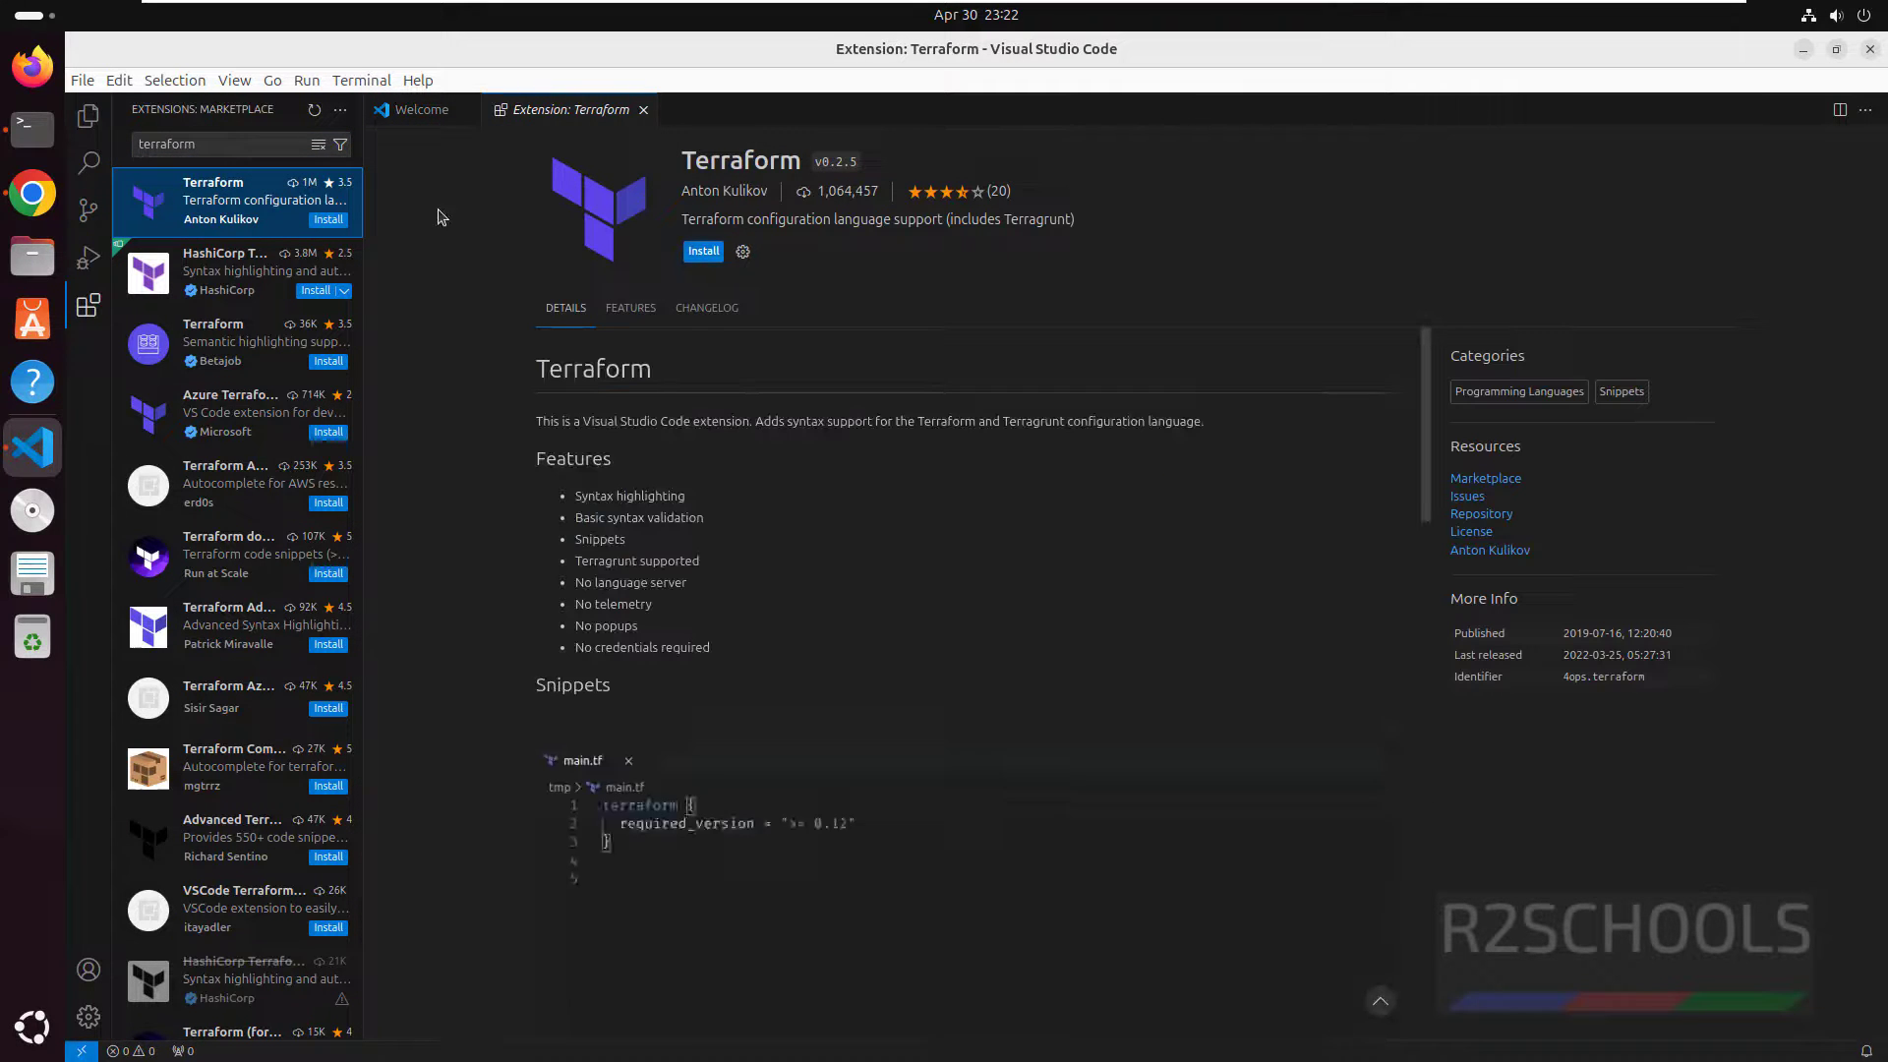
- Close VS Code, relaunch it with the 'code' terminal command, and maximize it
{"action": "left_click", "coordinate": [1869, 53]}
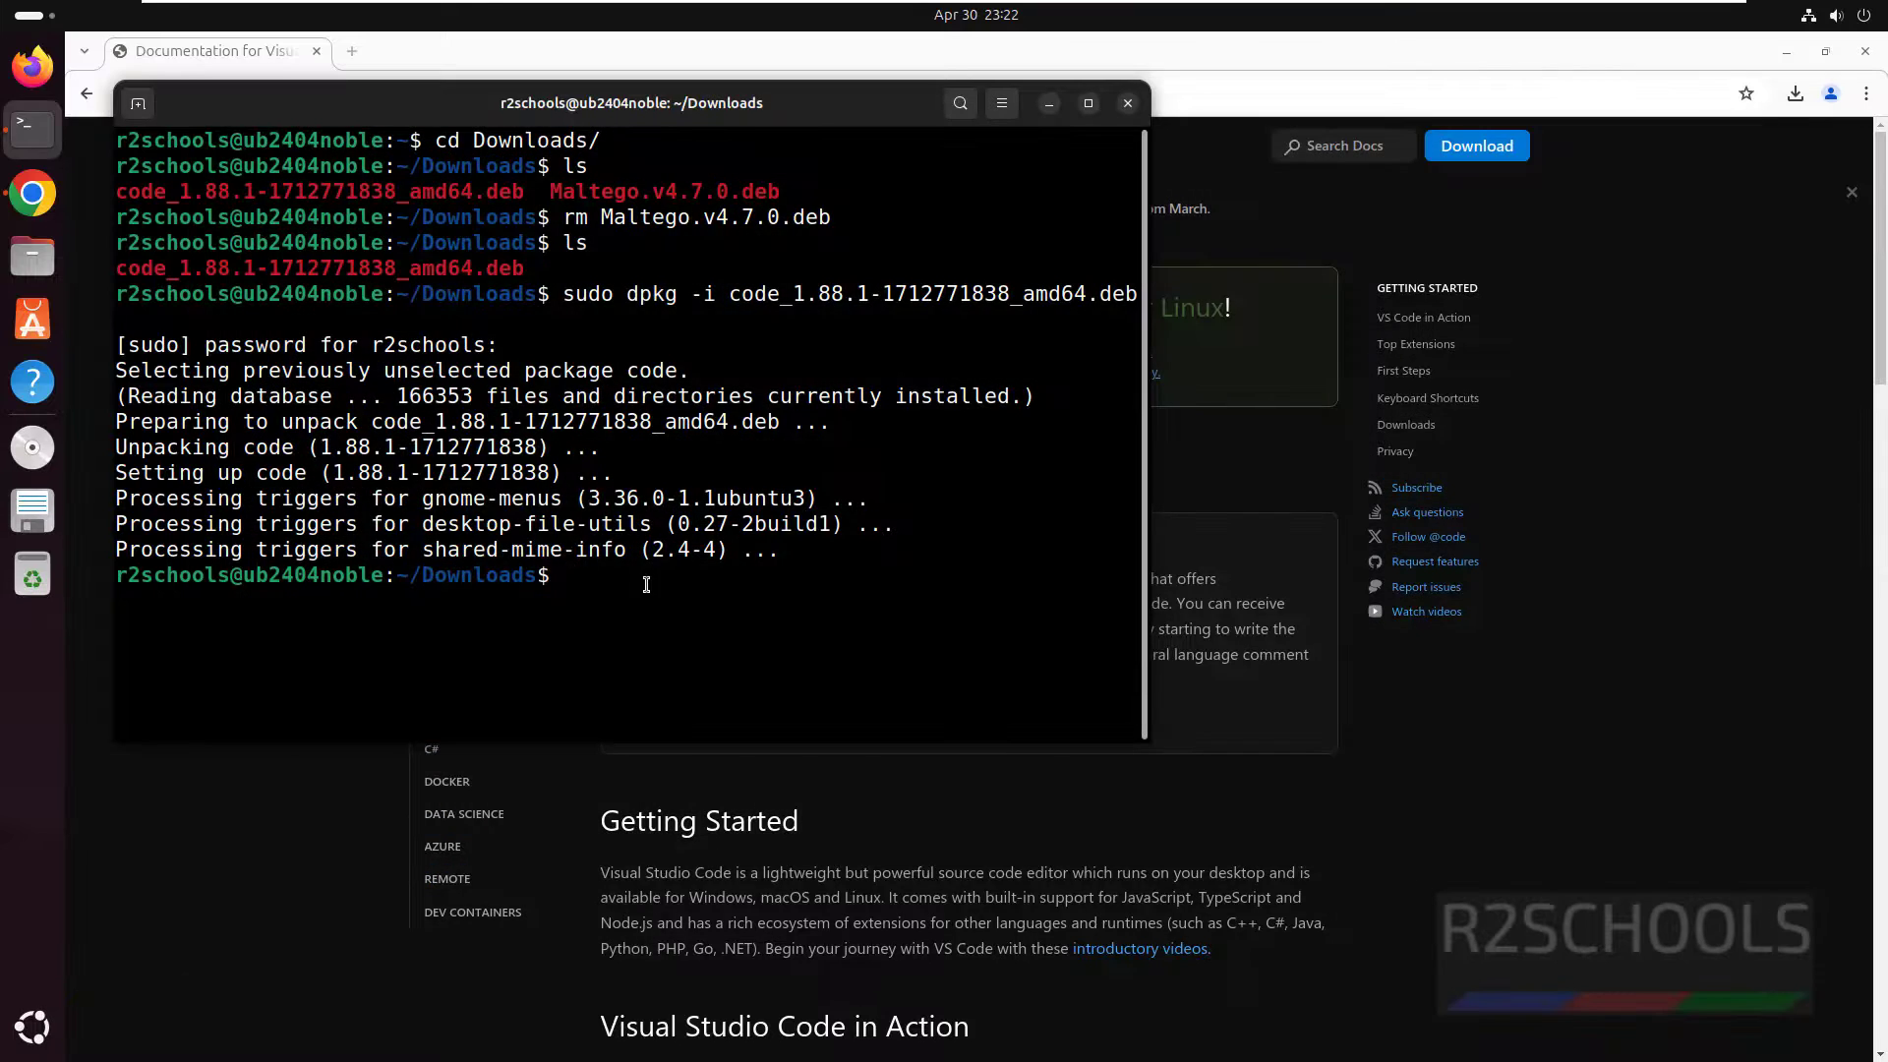
{"action": "type", "text": "code"}
{"action": "key", "text": "Return"}
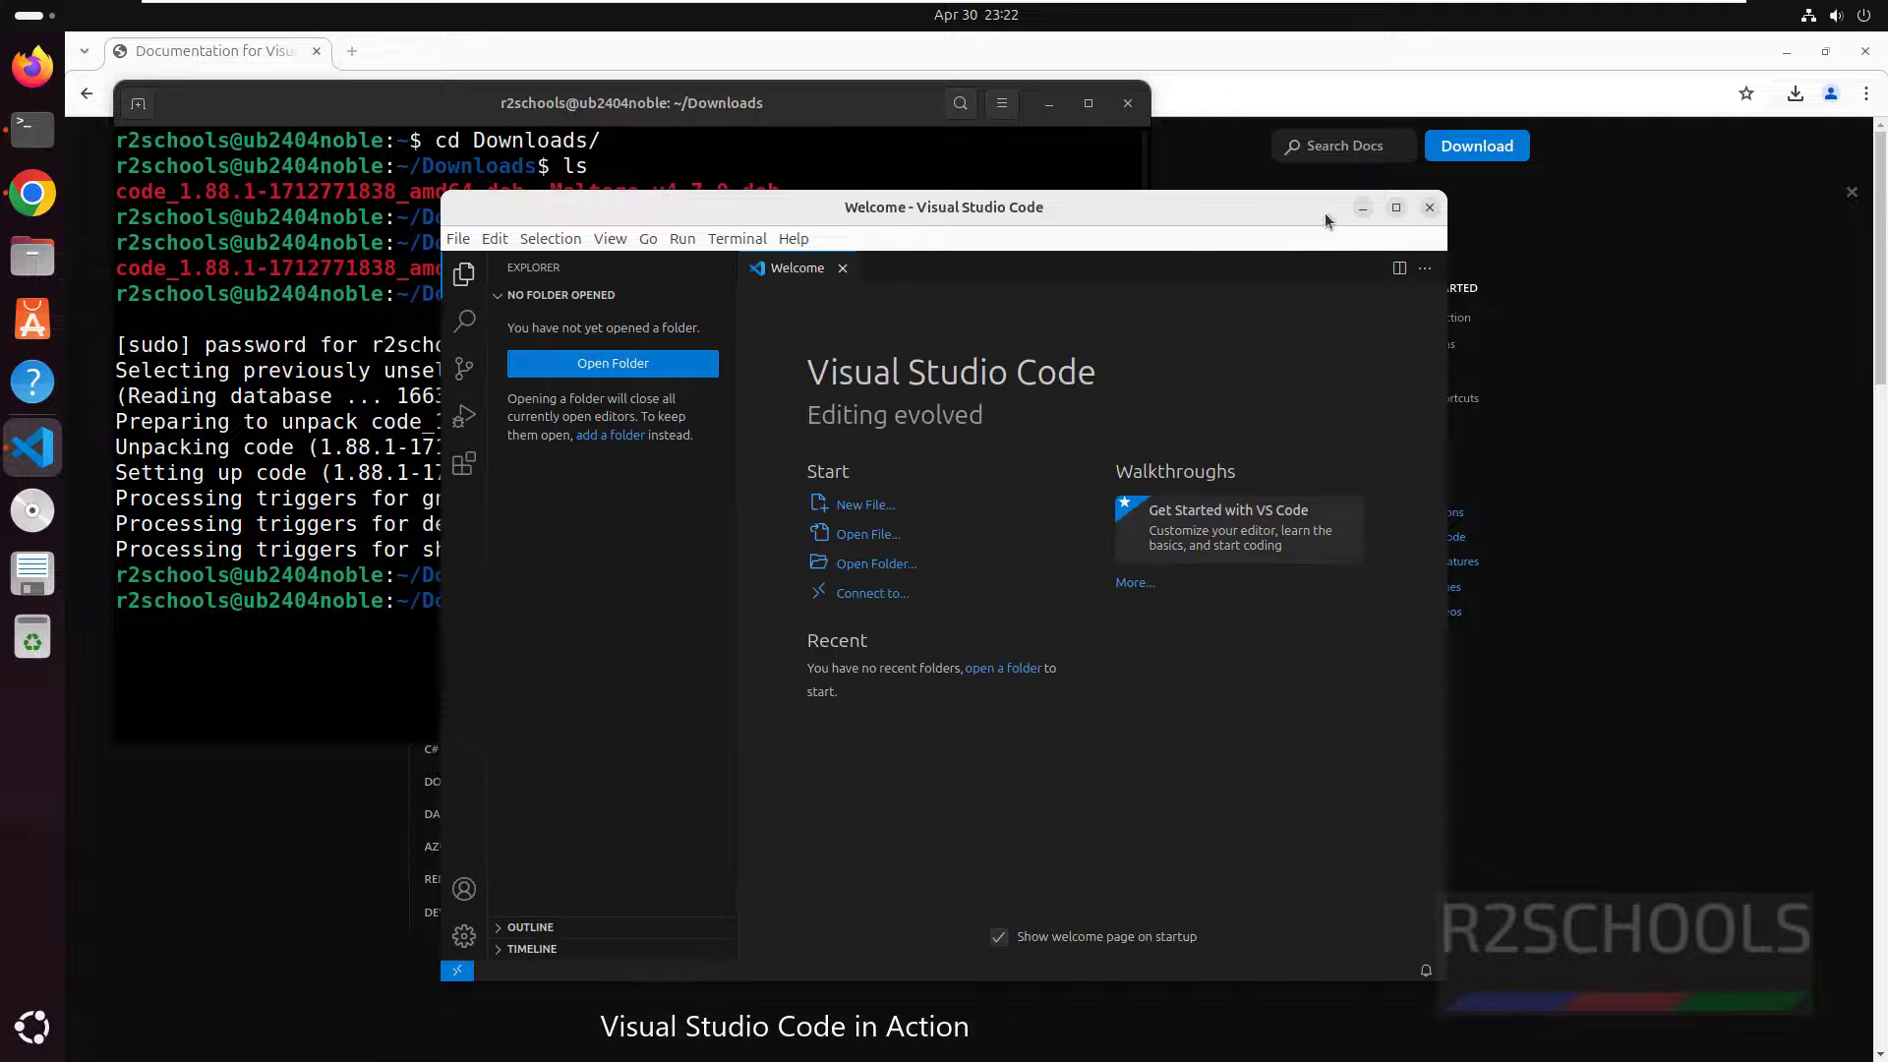
{"action": "left_click", "coordinate": [1396, 208]}
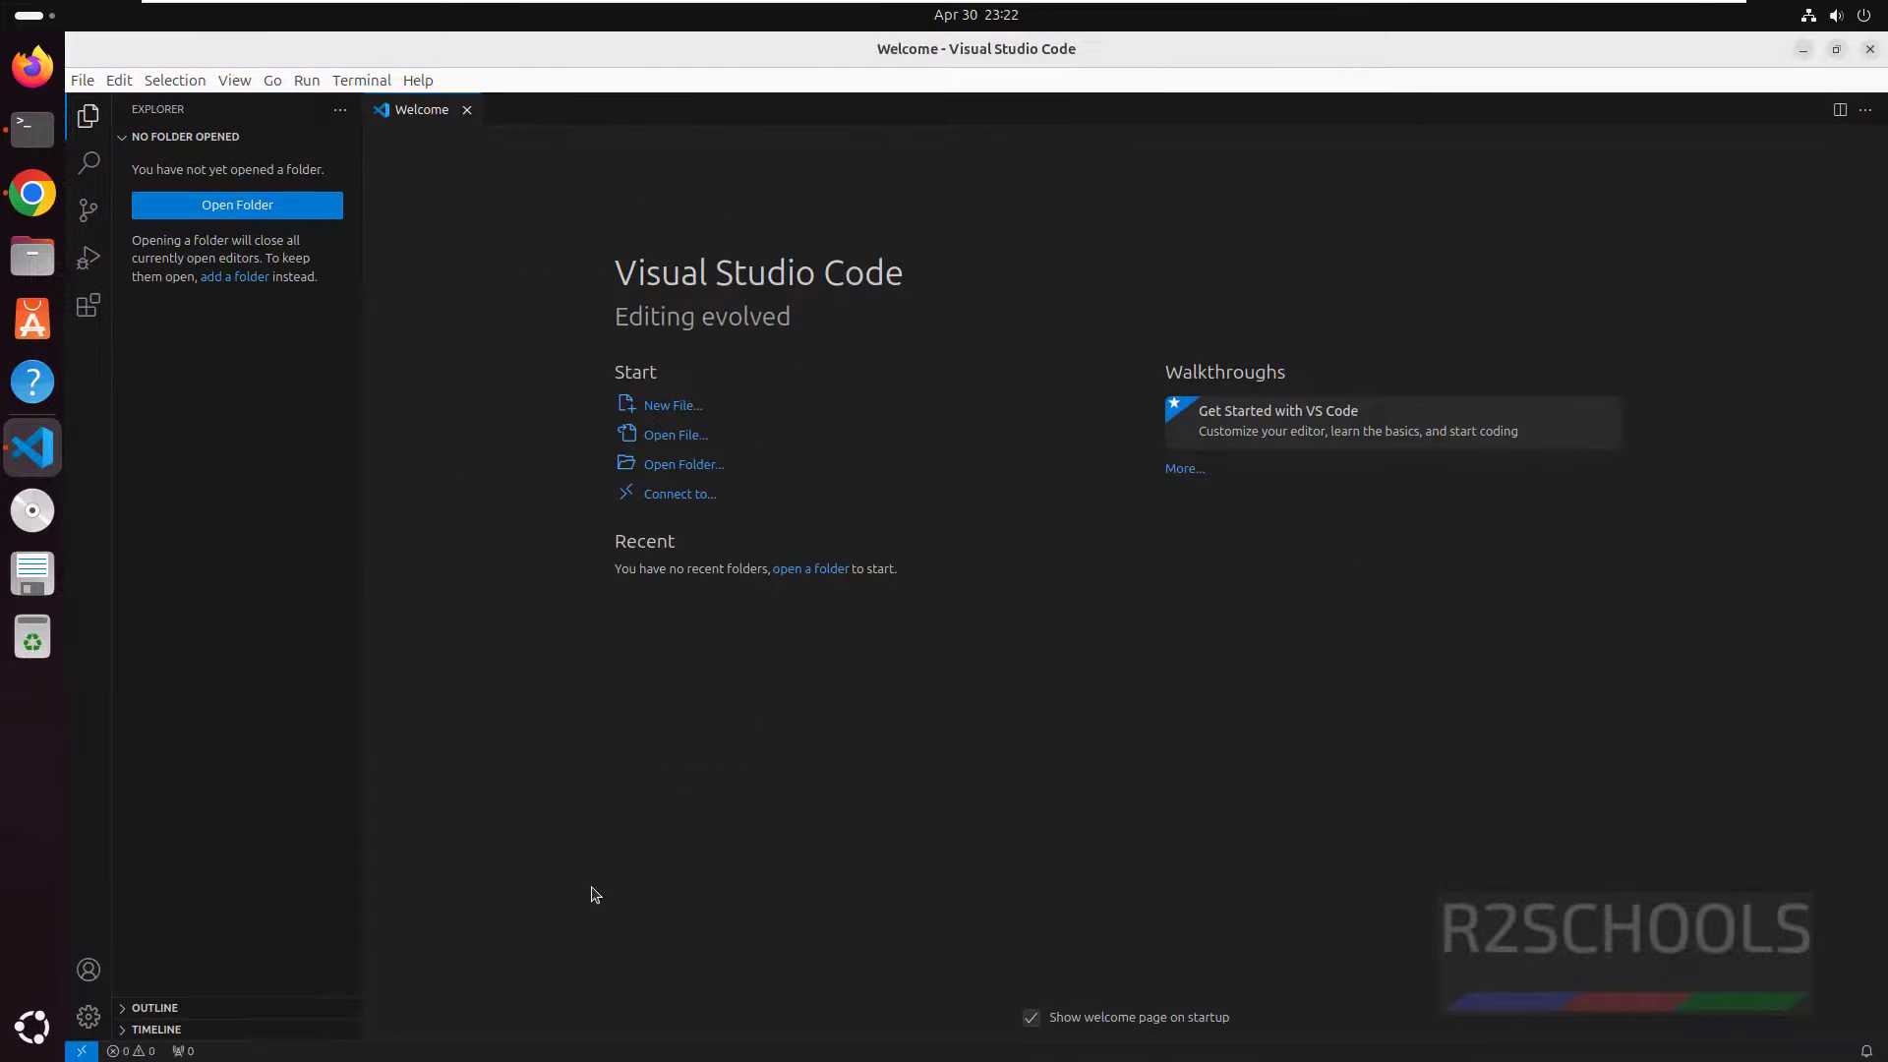